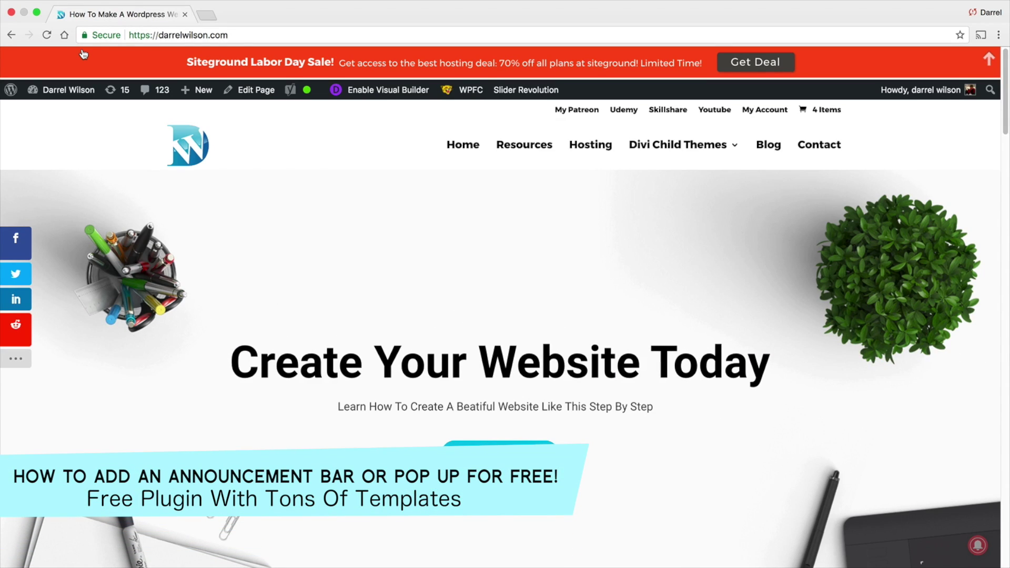
# - Highlight 'Siteground' in the sale bar and close the email signup popup
pyautogui.doubleClick(193, 63)
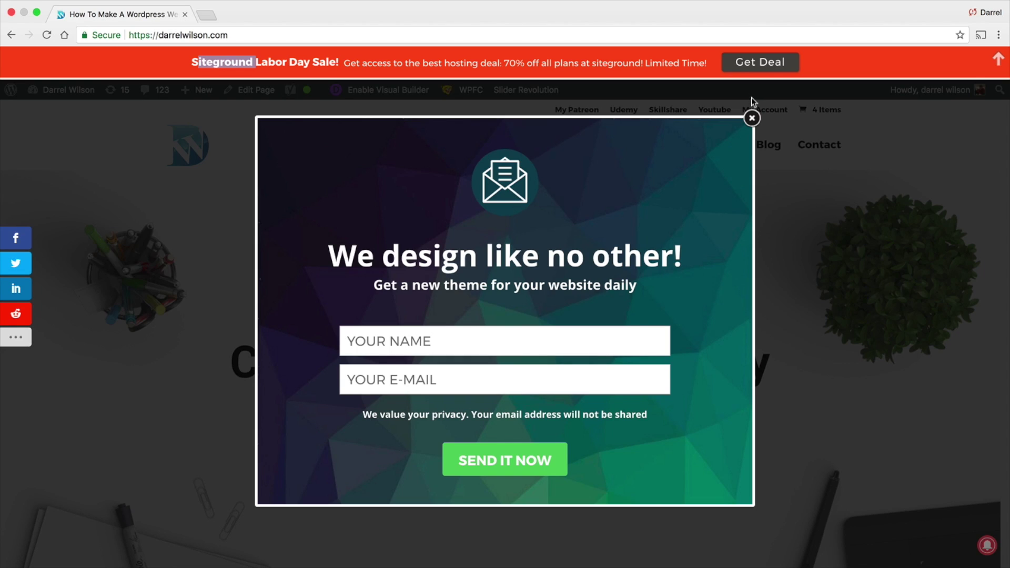
pyautogui.click(752, 118)
pyautogui.click(715, 102)
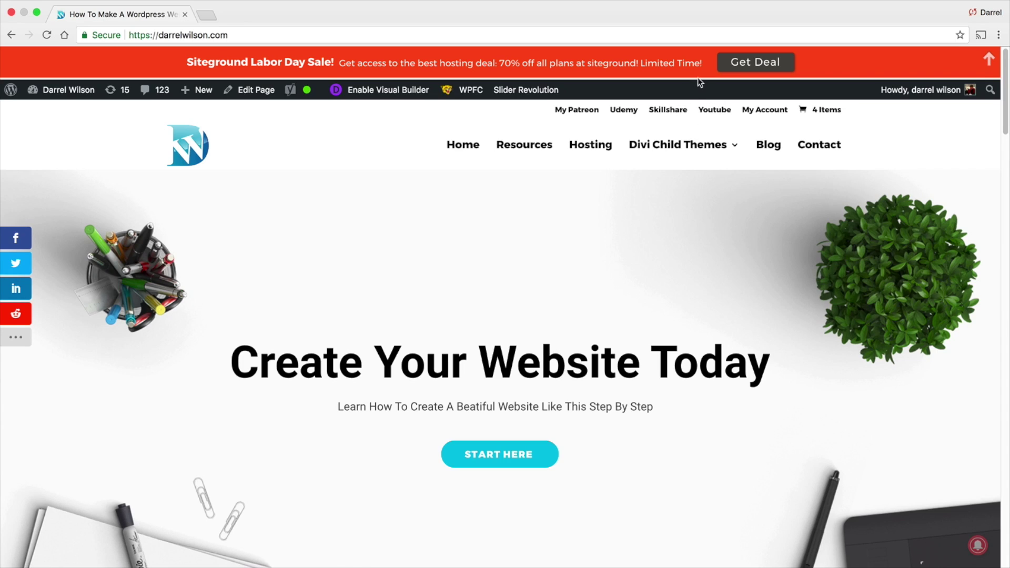
# - From the Dashboard, go to Plugins > Add New and search for 'icegram'
pyautogui.moveTo(69, 91)
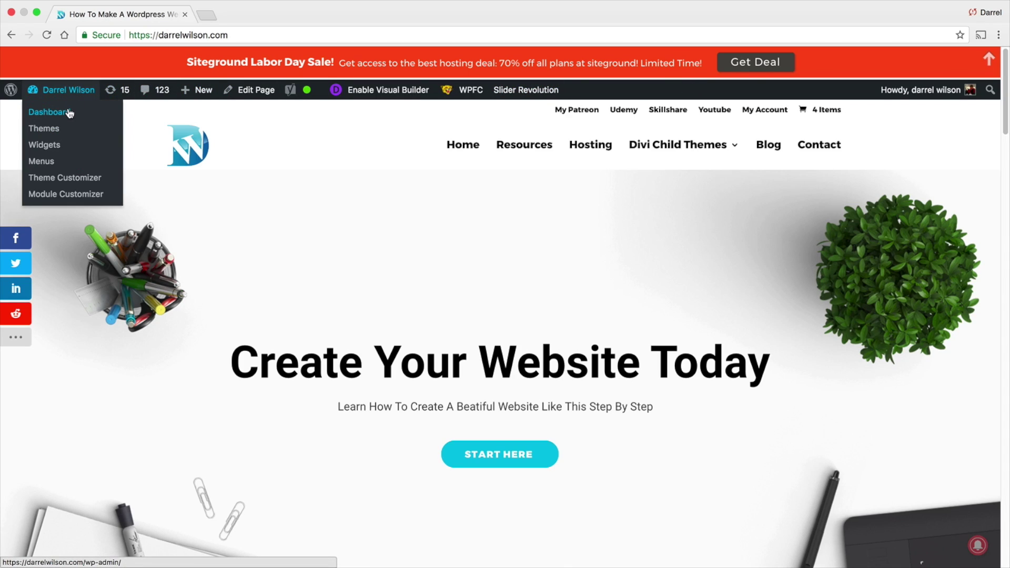
pyautogui.click(69, 113)
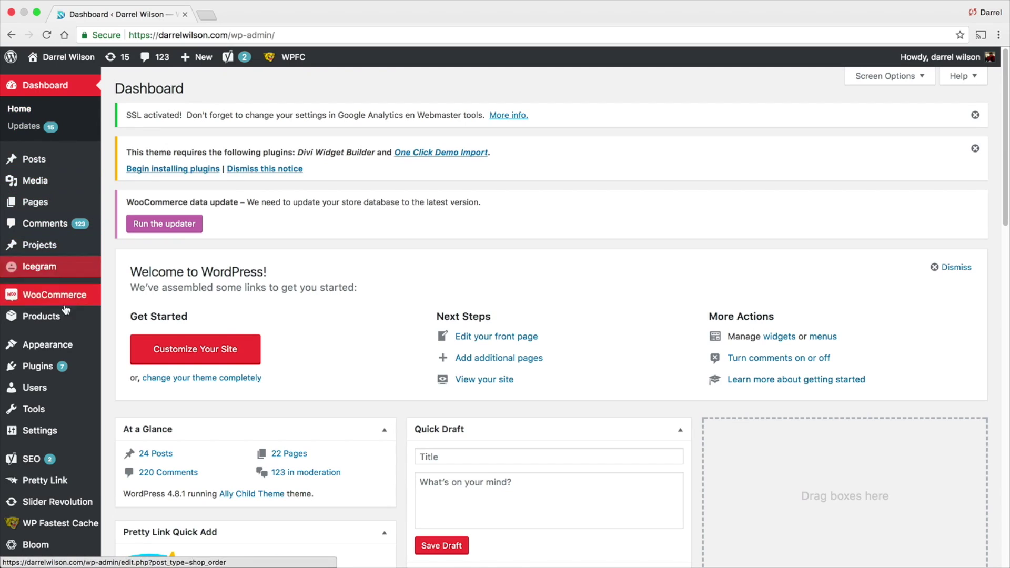
pyautogui.moveTo(86, 367)
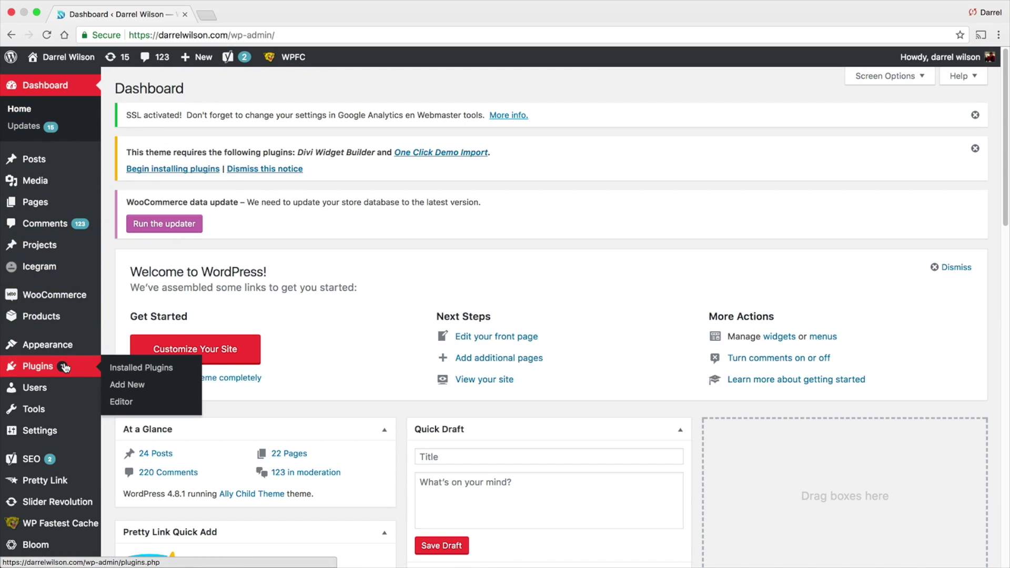
pyautogui.click(125, 388)
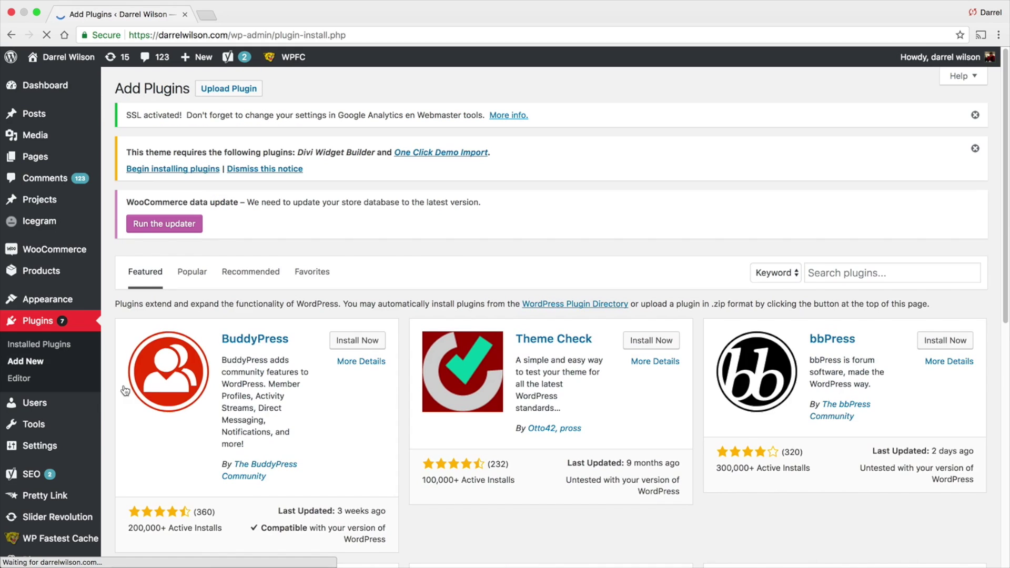
pyautogui.click(858, 274)
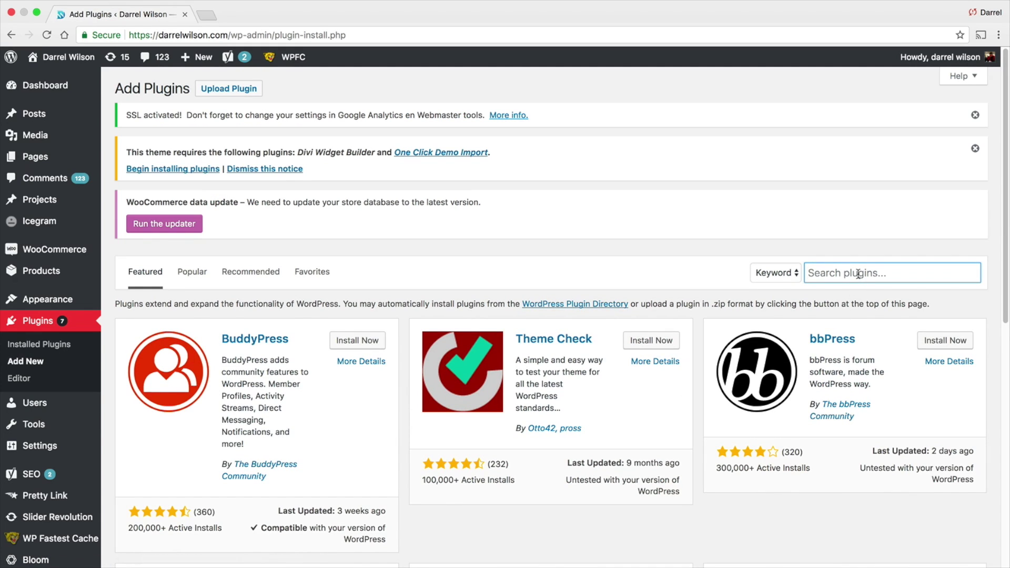
pyautogui.write('icegram')
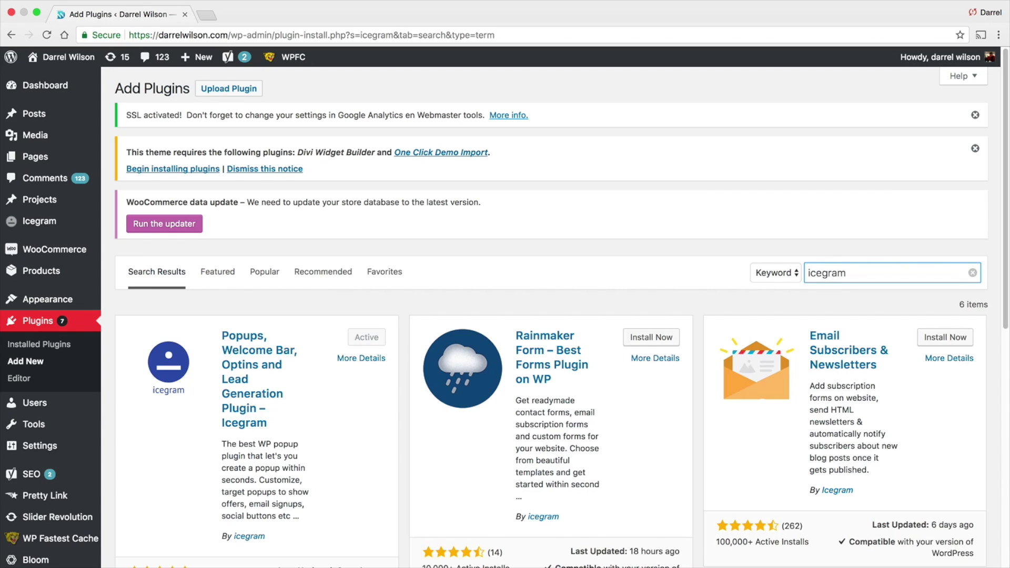
pyautogui.scroll(-2, 638, 280)
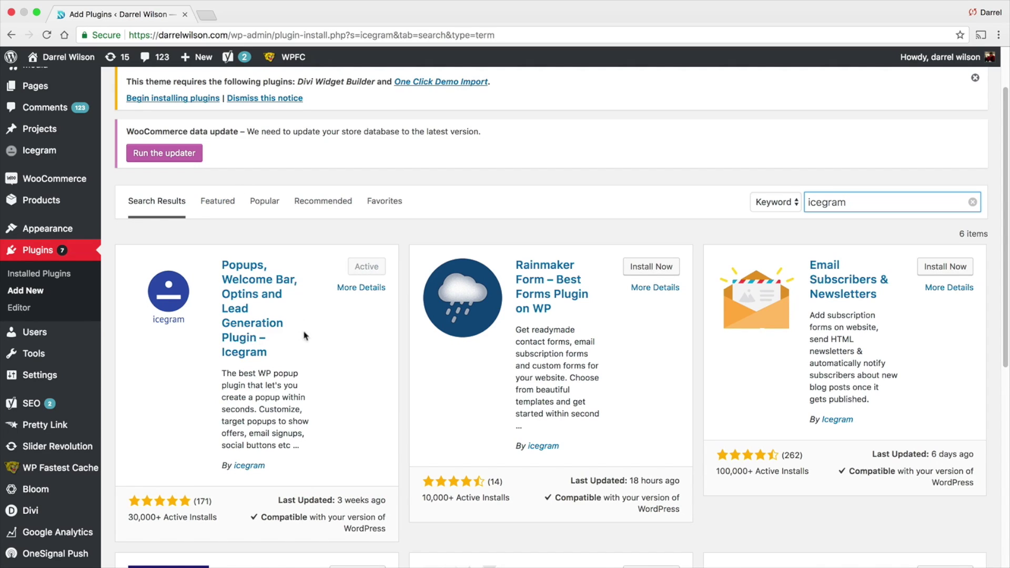
# - From Icegram > Campaigns, start a new campaign and browse the 77-template gallery
pyautogui.moveTo(74, 152)
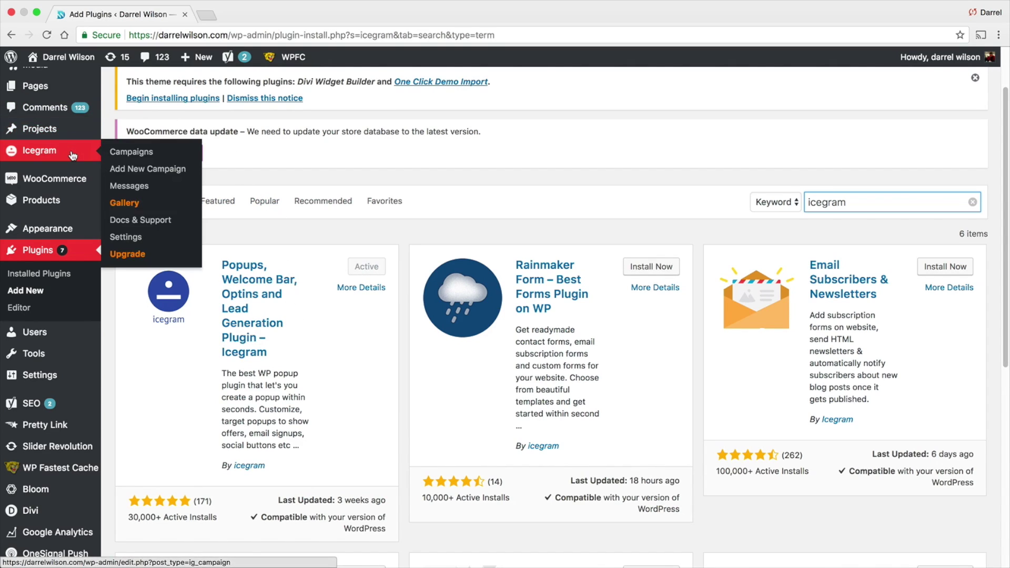
pyautogui.click(134, 154)
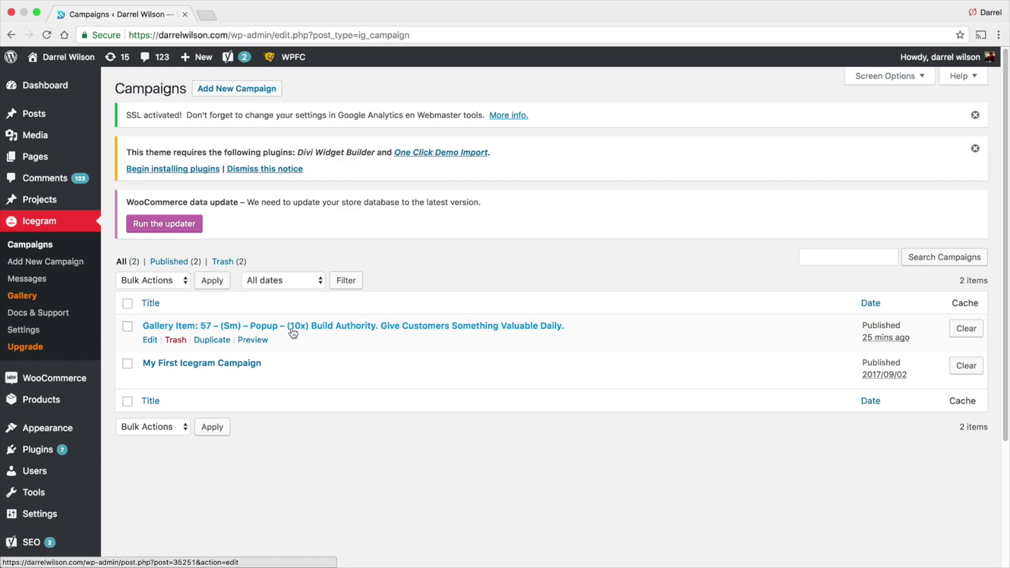
pyautogui.click(251, 93)
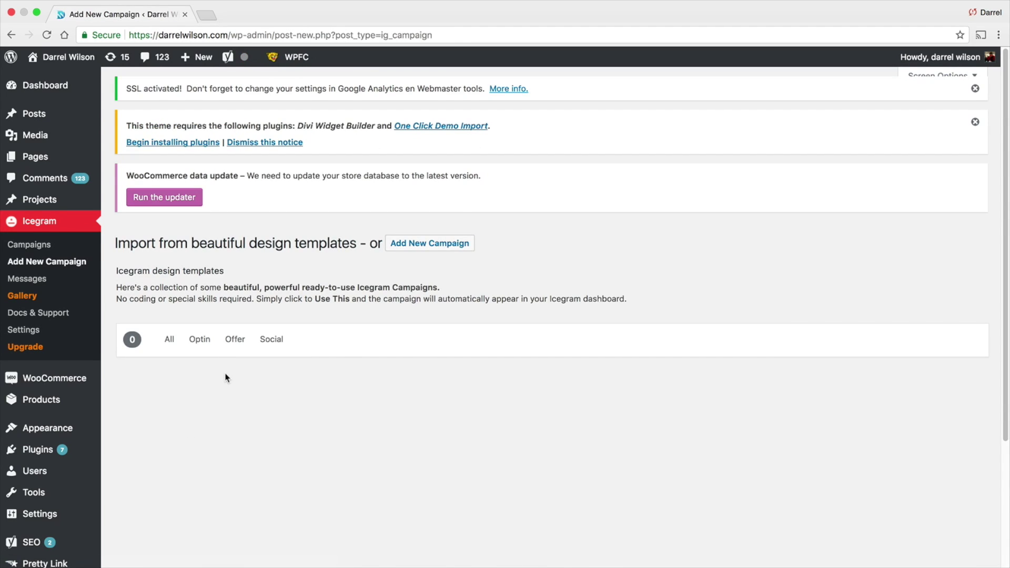
pyautogui.scroll(-3, 226, 368)
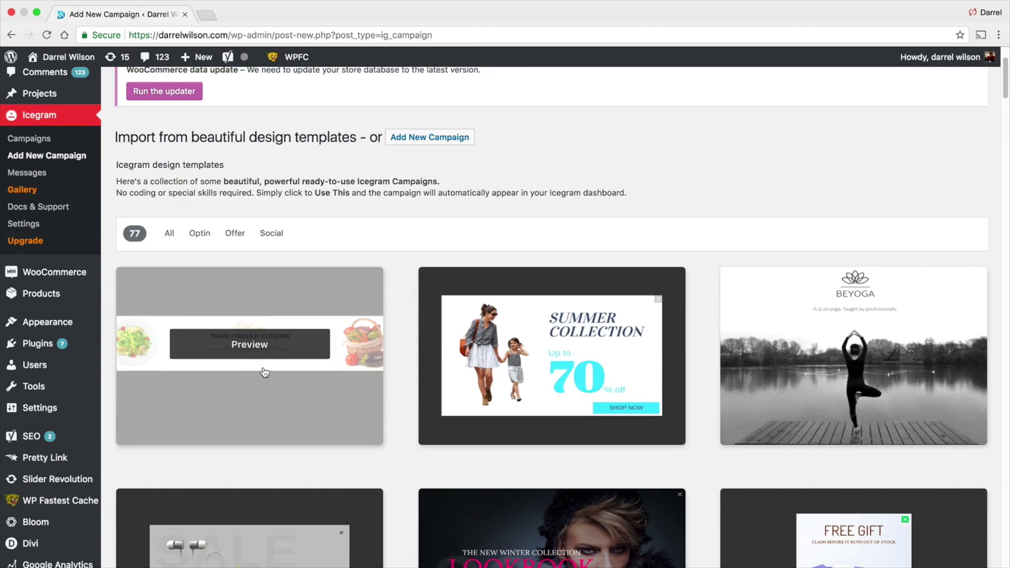
pyautogui.scroll(-5, 583, 336)
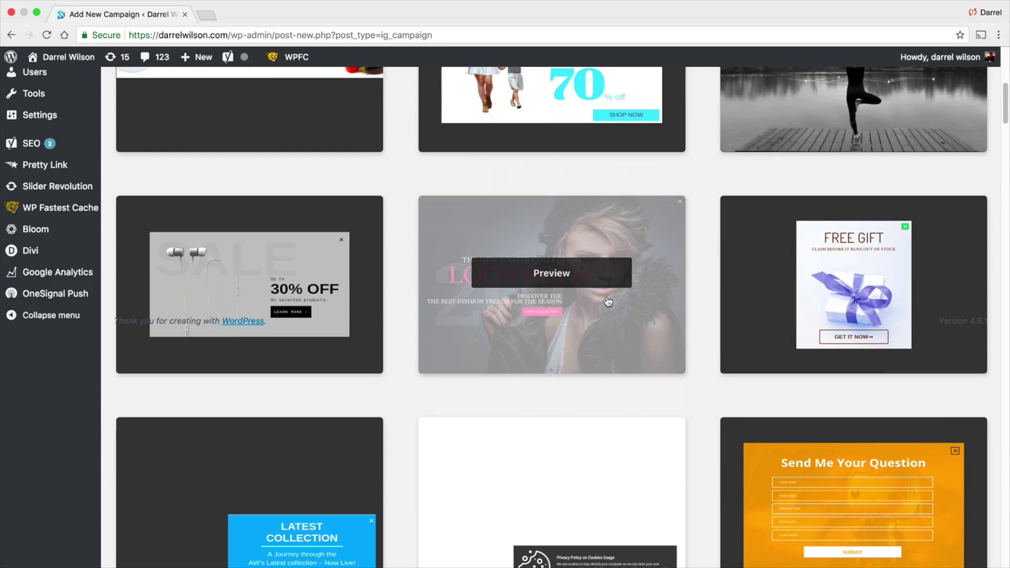
pyautogui.scroll(-10, 608, 301)
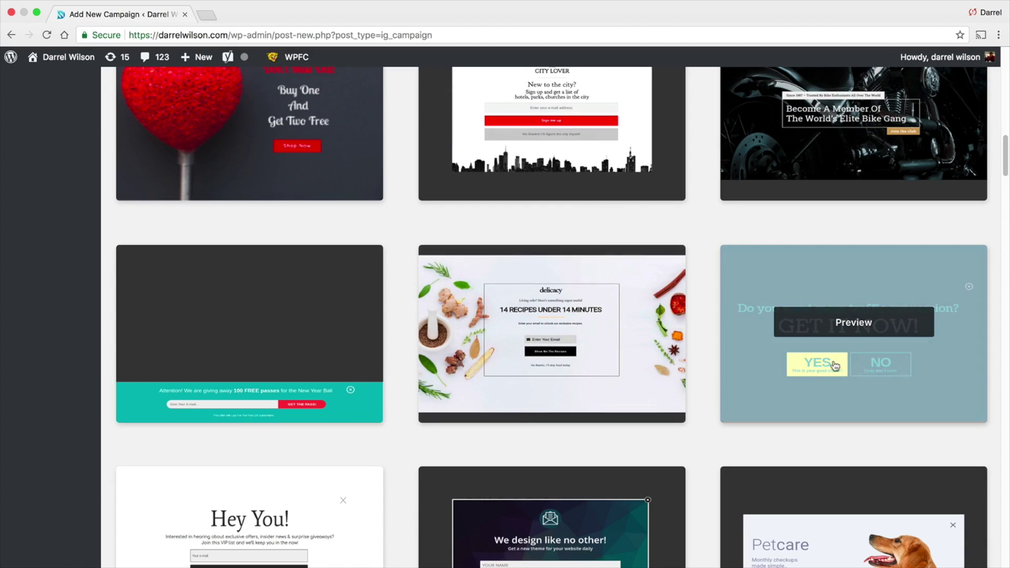
pyautogui.scroll(-3, 789, 358)
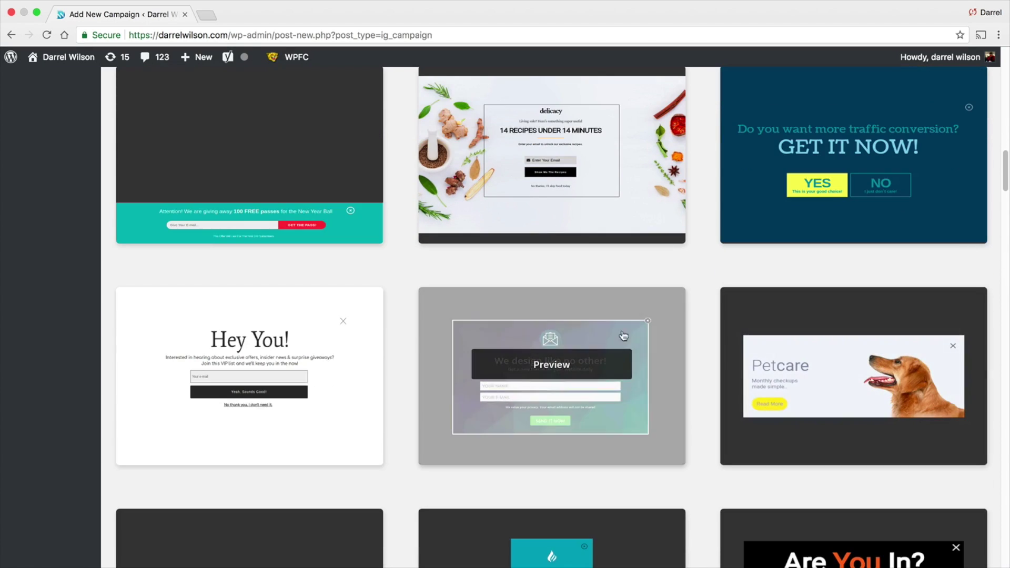
pyautogui.scroll(-3, 575, 365)
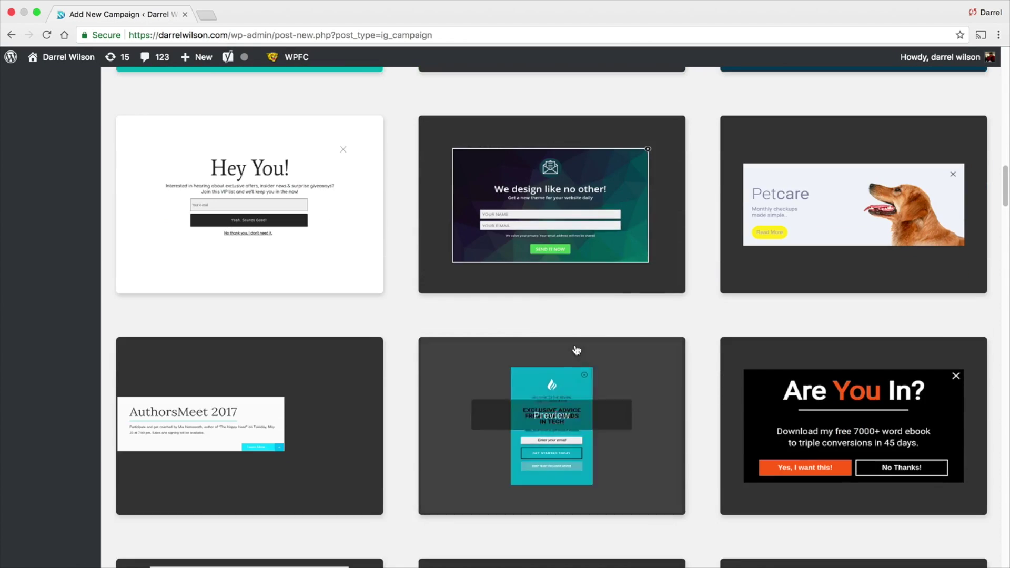
pyautogui.scroll(-12, 576, 350)
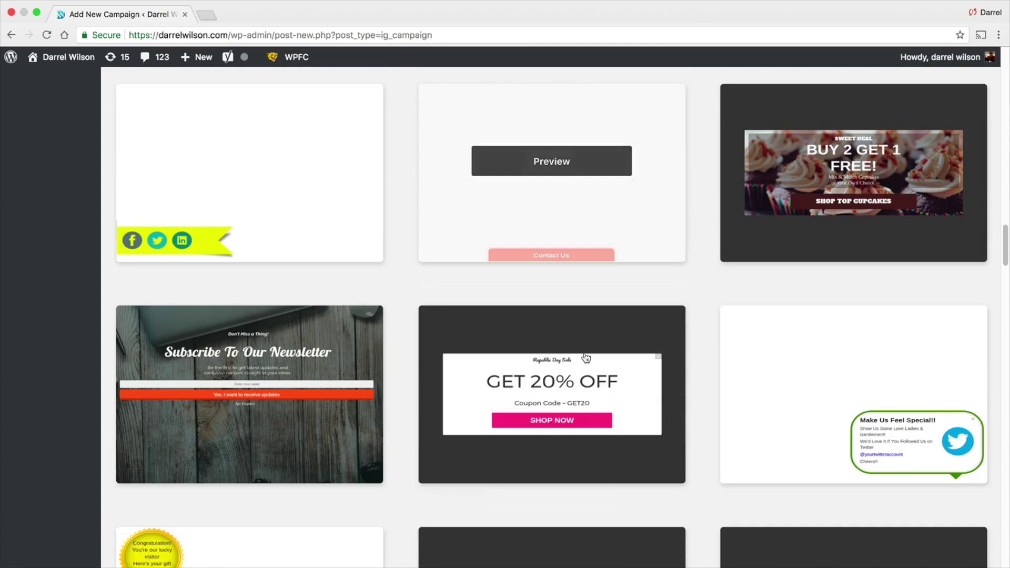
pyautogui.scroll(20, 585, 358)
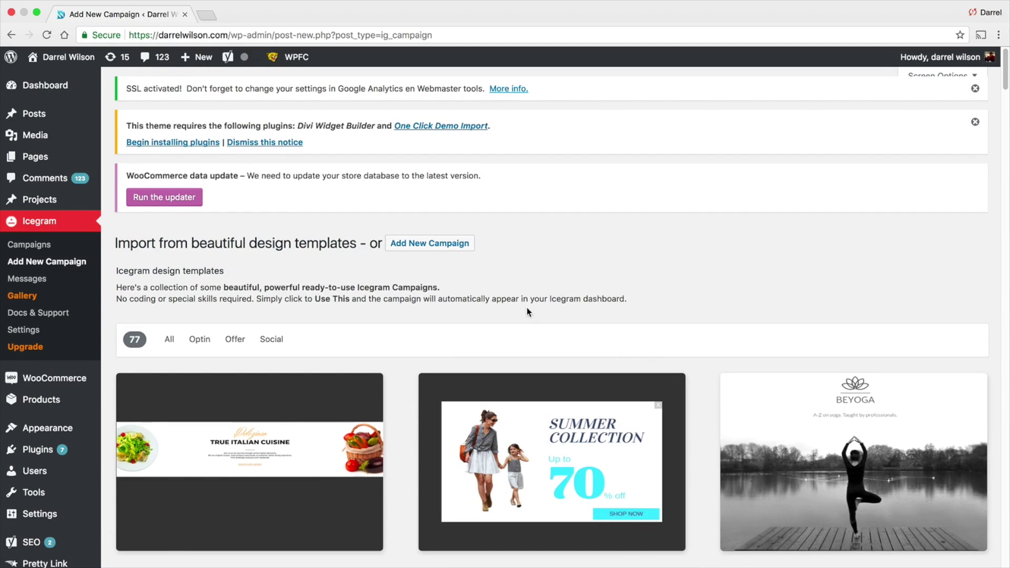
# - Start a blank campaign and erase its title, then edit 'My First Icegram Campaign' instead
pyautogui.click(418, 244)
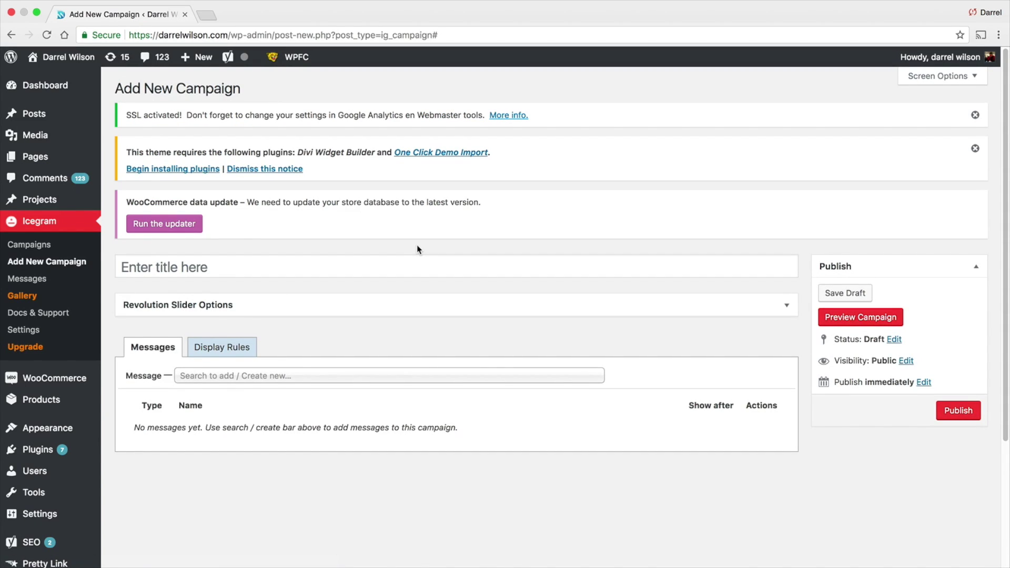
pyautogui.click(413, 262)
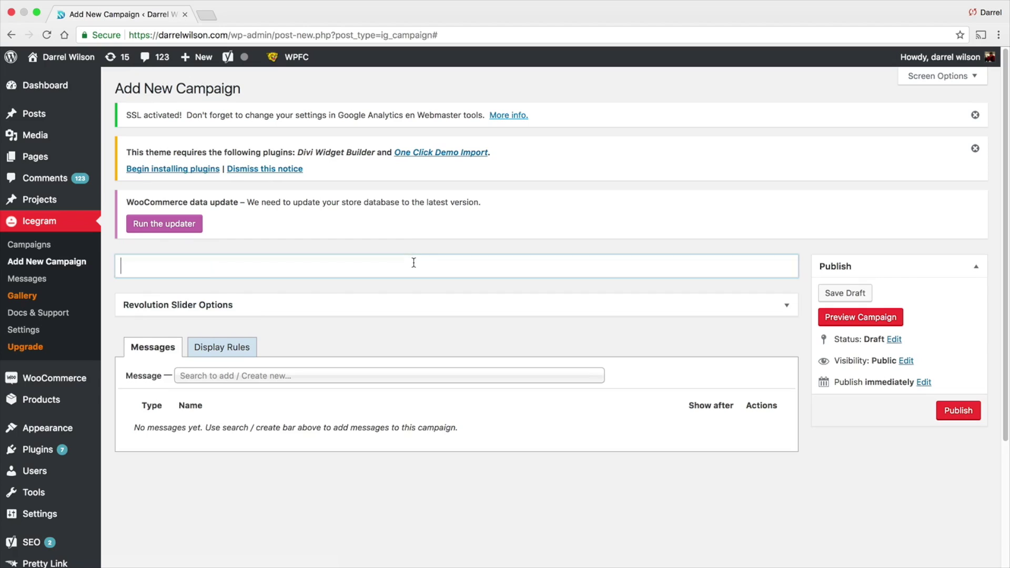
pyautogui.write('The')
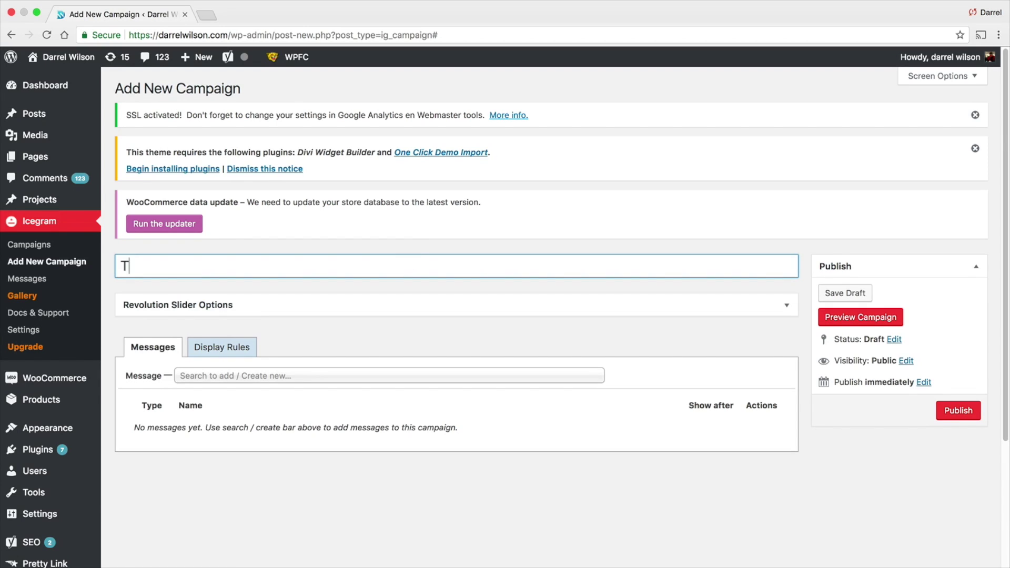
pyautogui.press('BackSpace')
pyautogui.press('BackSpace')
pyautogui.press('BackSpace')
pyautogui.click(45, 246)
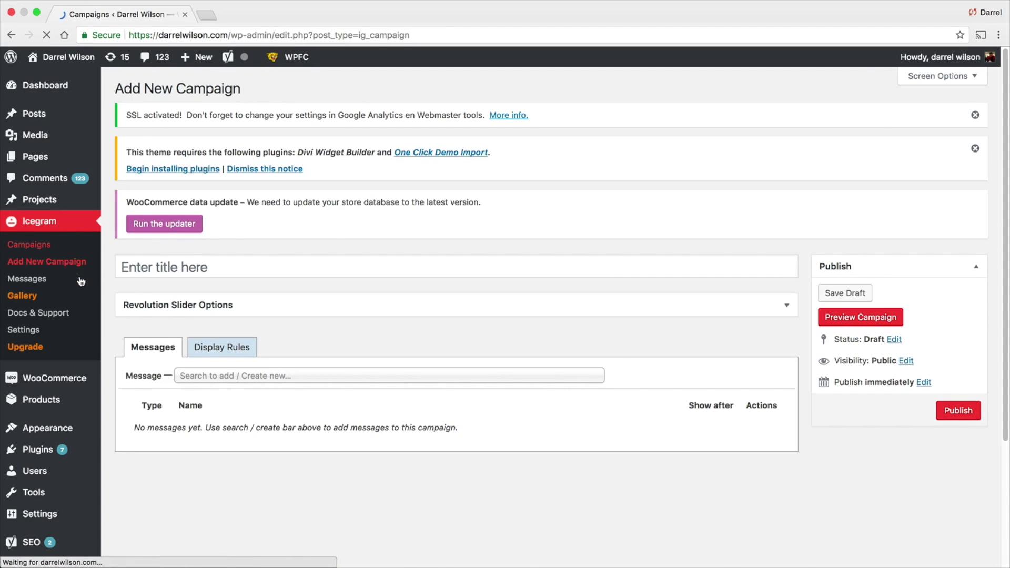
pyautogui.click(151, 376)
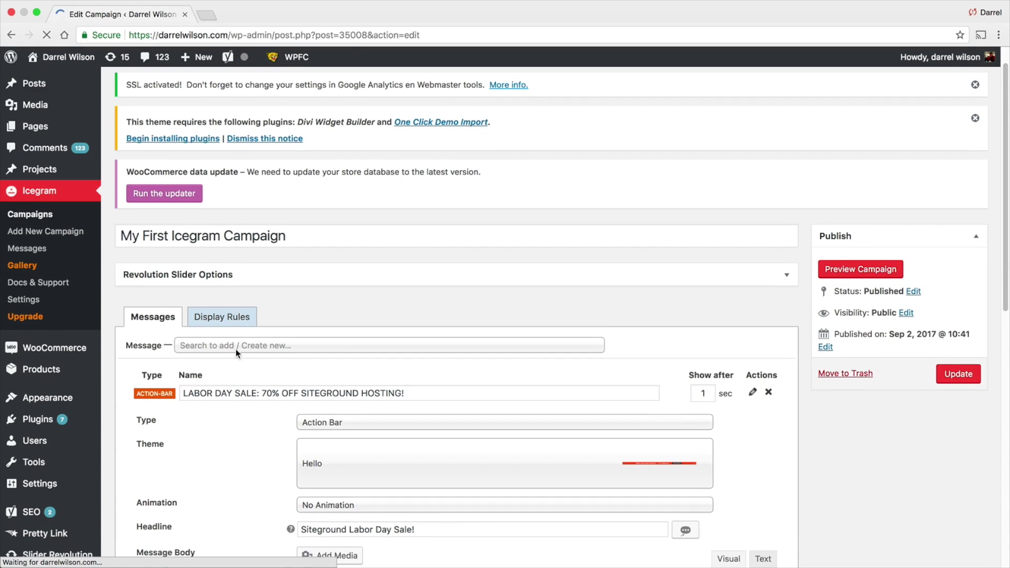
# - Add an action bar message, delete the empty second one, and expand the sale message's settings
pyautogui.scroll(-2, 236, 350)
pyautogui.click(218, 318)
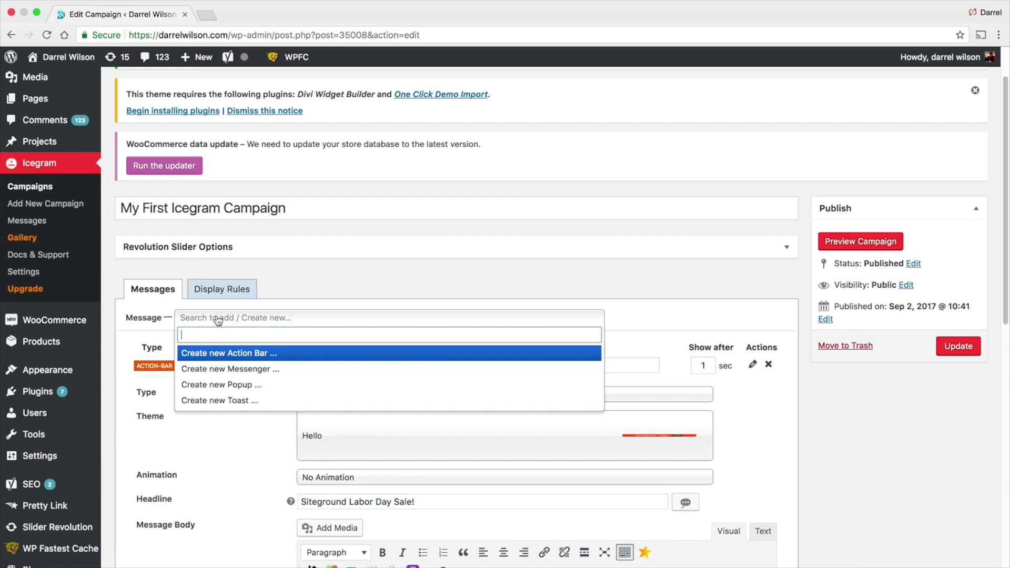
pyautogui.click(219, 353)
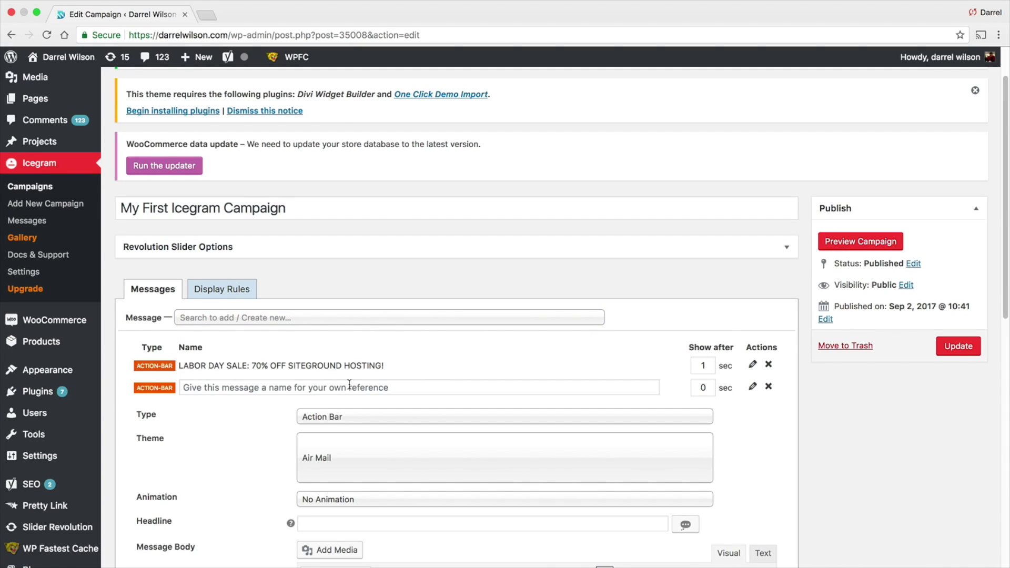
pyautogui.click(234, 385)
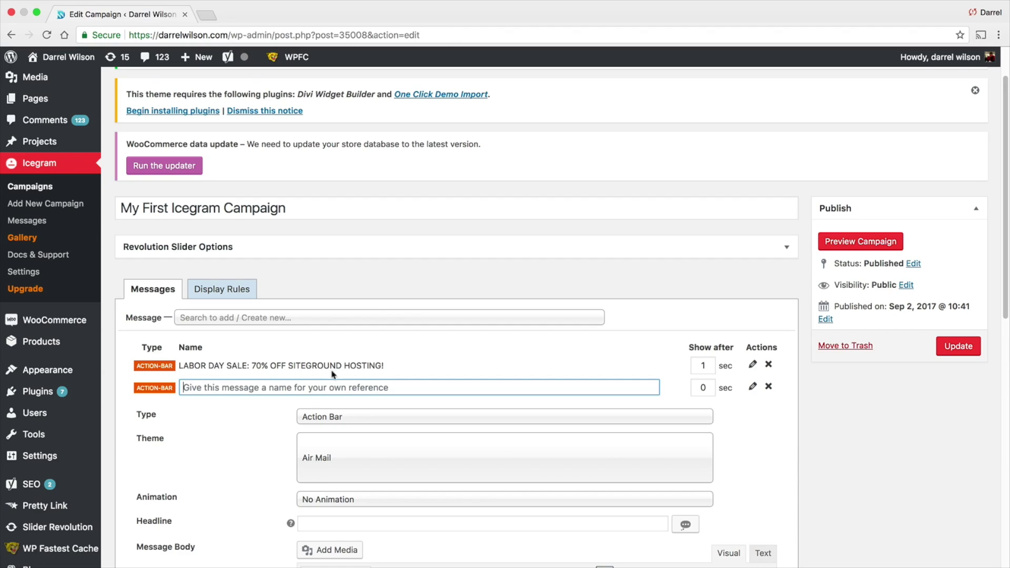
pyautogui.moveTo(183, 365); pyautogui.dragTo(383, 366)
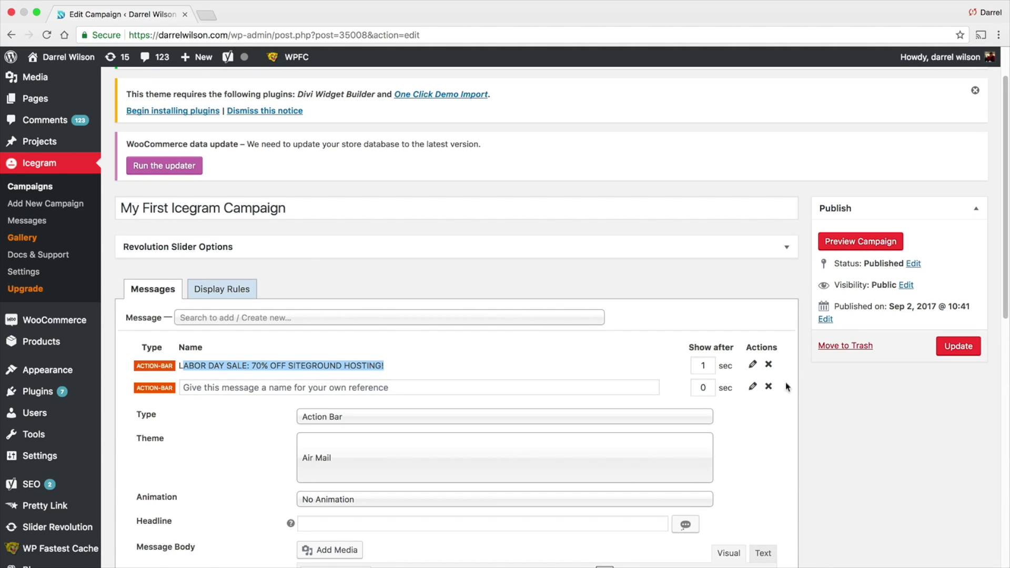
pyautogui.click(768, 387)
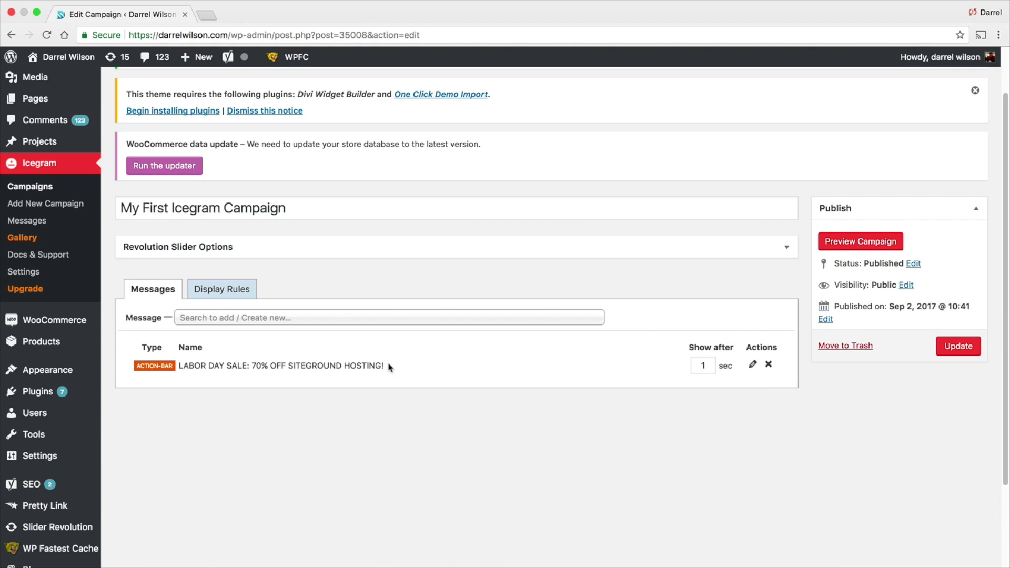
pyautogui.click(751, 366)
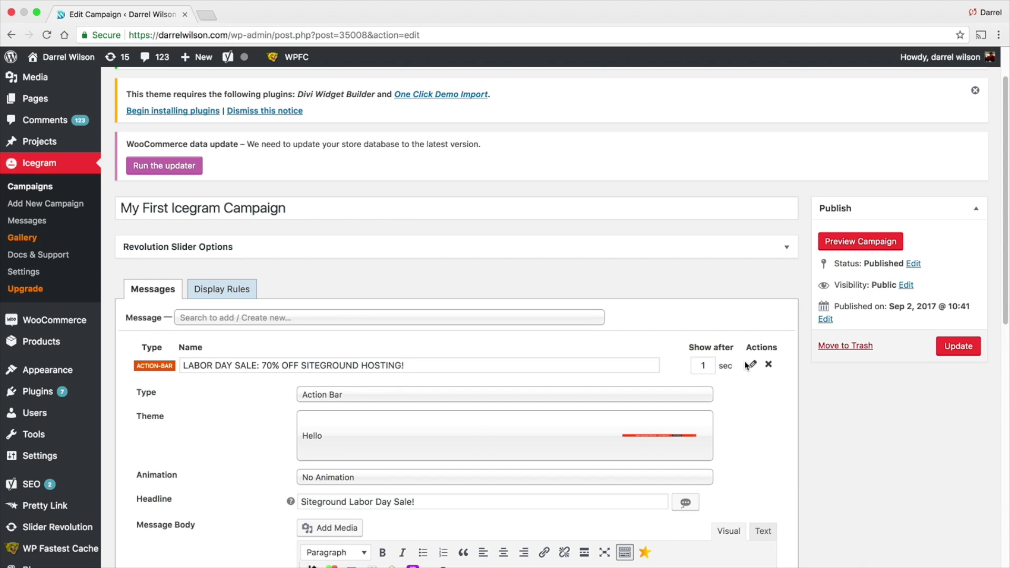
pyautogui.scroll(-1, 744, 364)
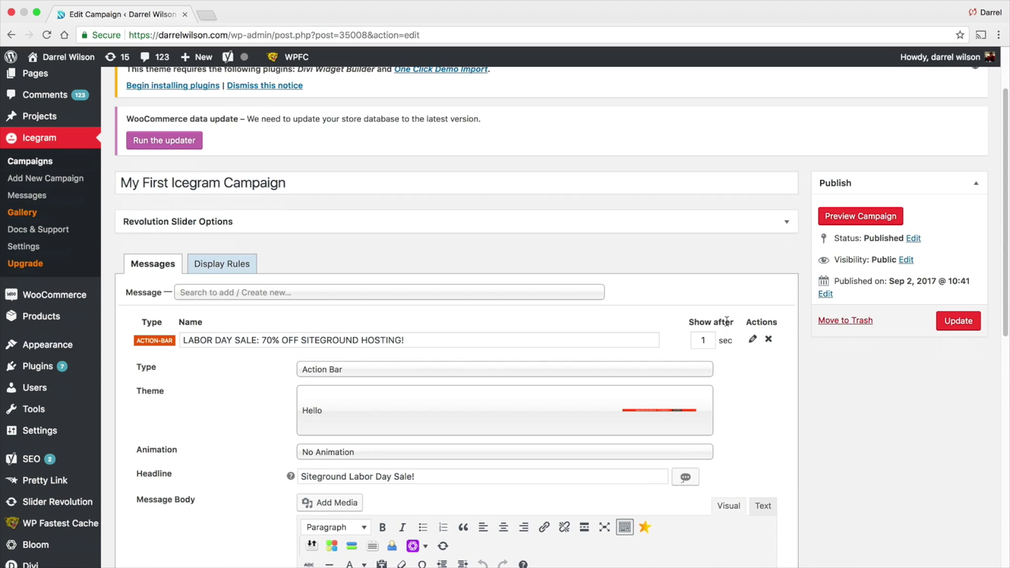
pyautogui.doubleClick(695, 339)
pyautogui.scroll(-2, 514, 340)
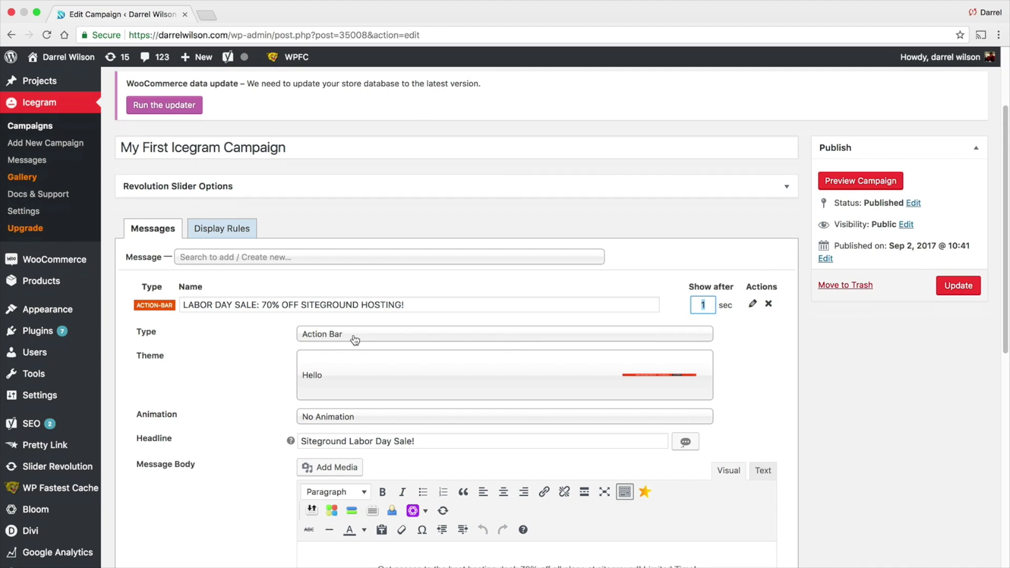
# - Keep Action Bar as the message type and Hello as its theme
pyautogui.click(356, 340)
pyautogui.click(356, 341)
pyautogui.click(356, 385)
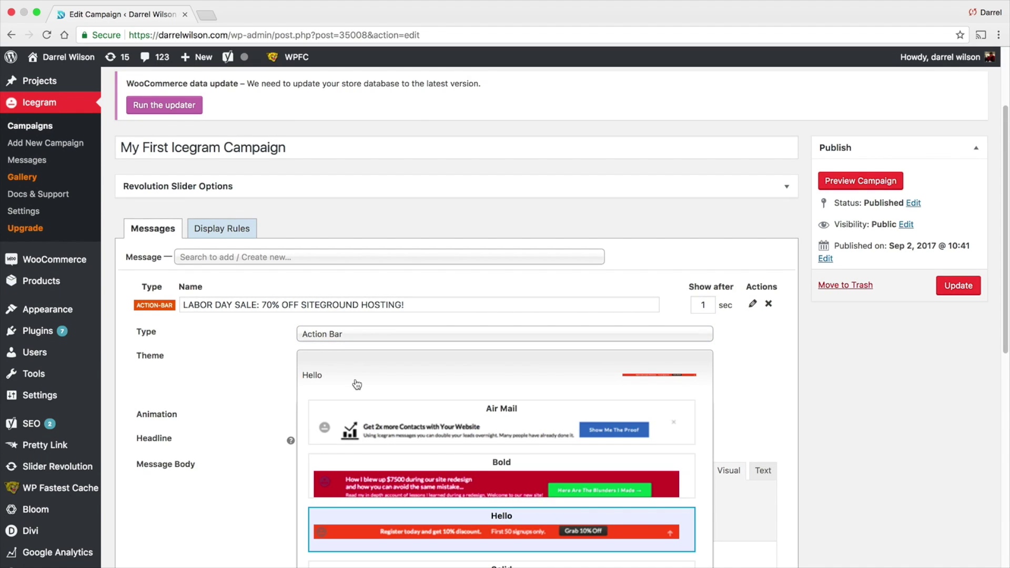
pyautogui.scroll(-2, 355, 384)
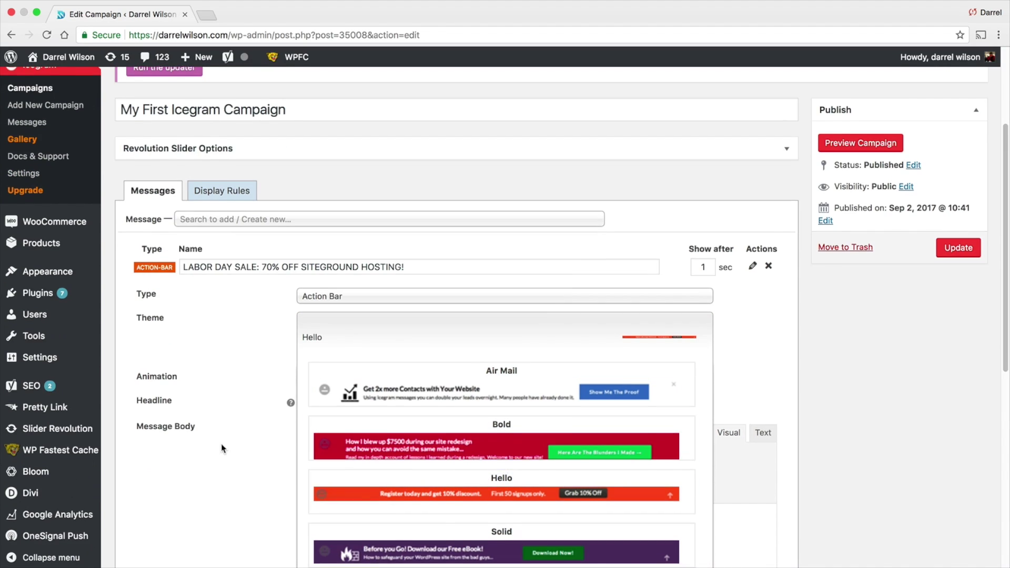
pyautogui.scroll(-5, 284, 442)
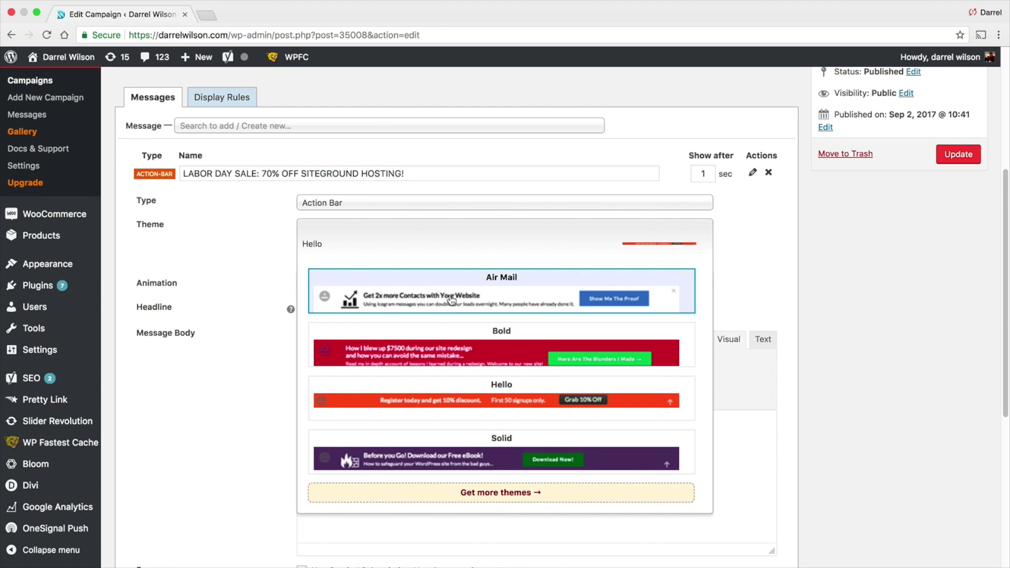
pyautogui.click(794, 251)
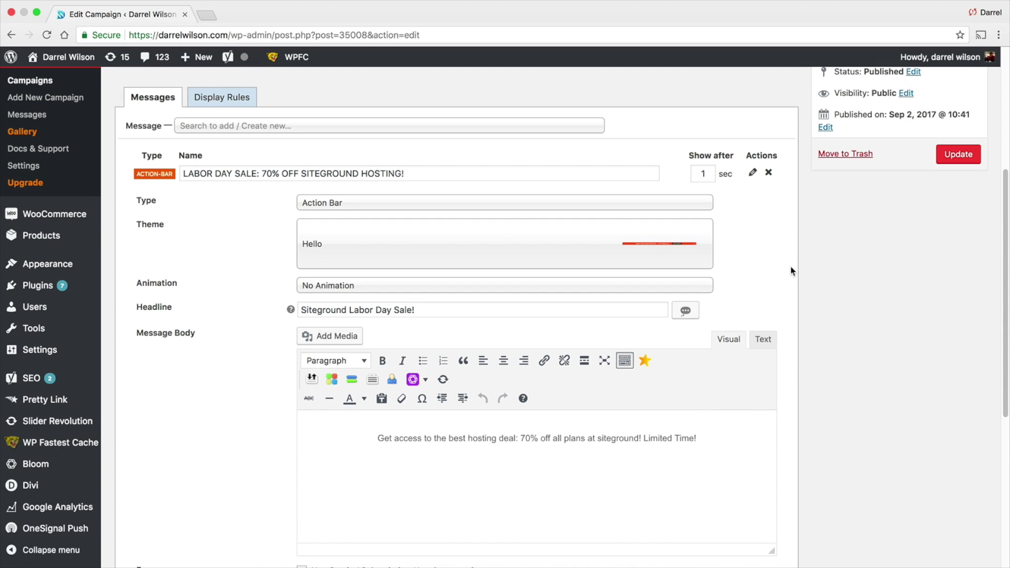
# - Review the 'Siteground Labor Day Sale!' headline and the 70%-off message body text
pyautogui.click(437, 311)
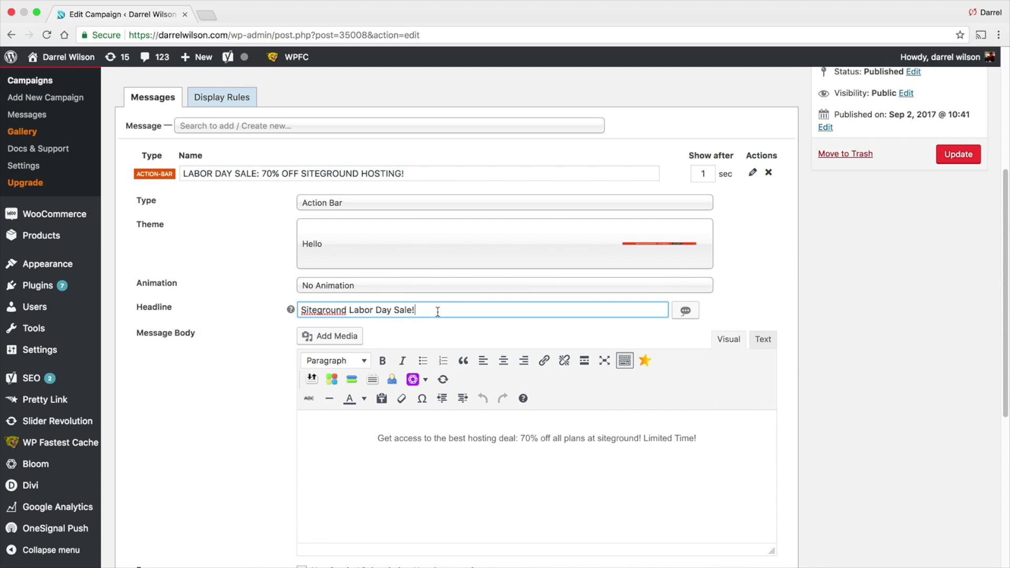
pyautogui.moveTo(438, 311); pyautogui.dragTo(276, 316)
pyautogui.scroll(-1, 274, 329)
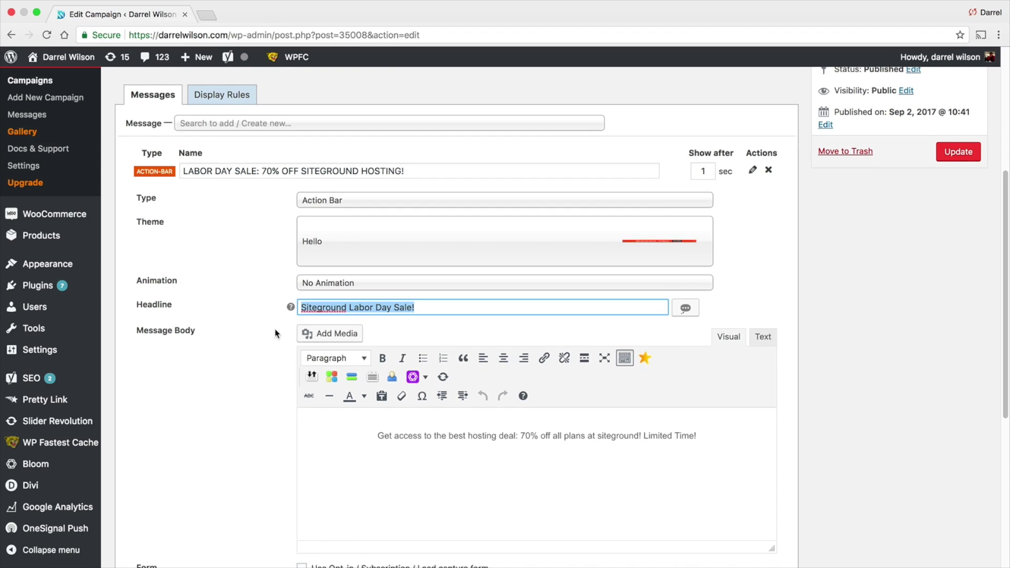
pyautogui.click(375, 387)
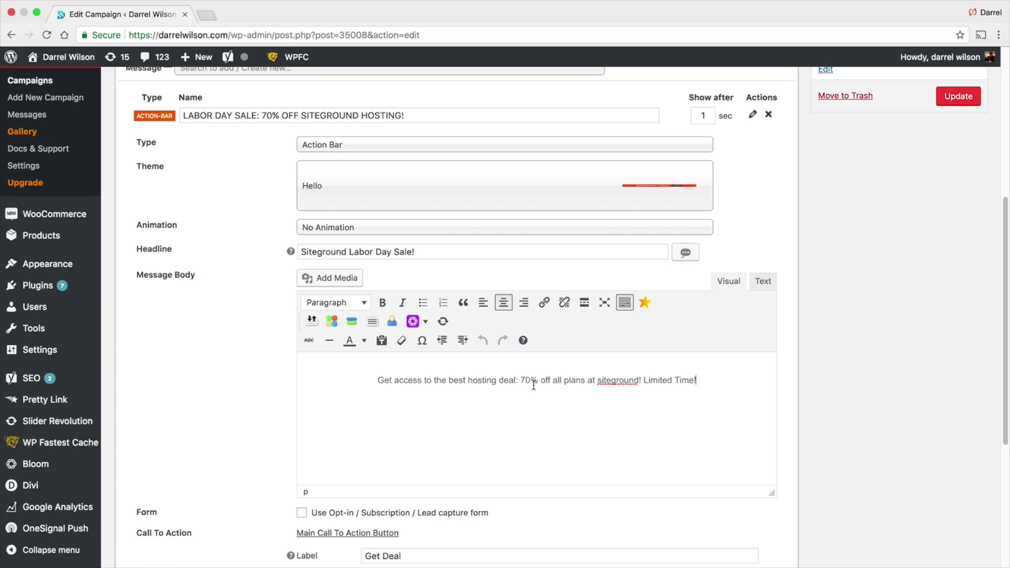
pyautogui.scroll(1, 533, 386)
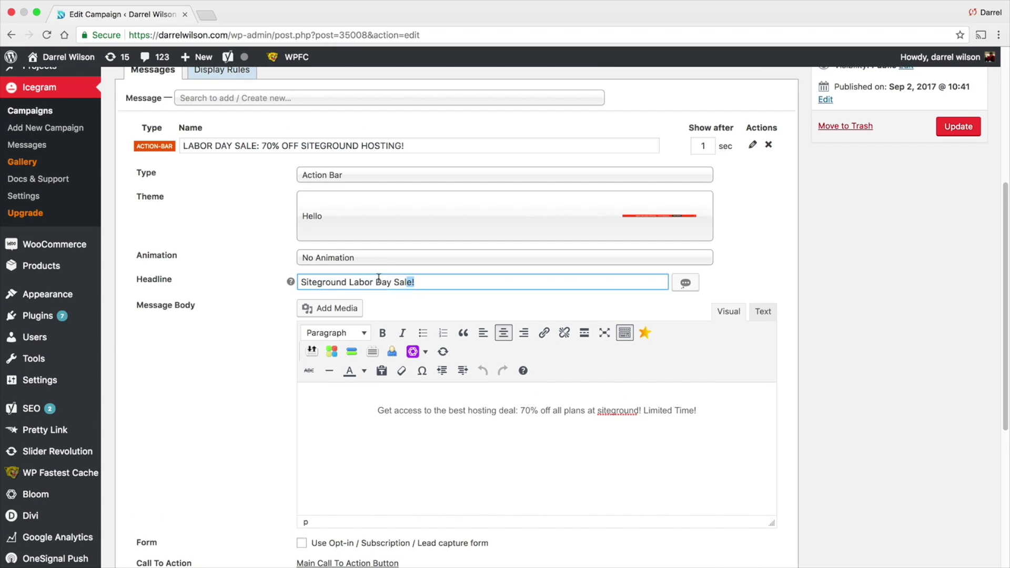
pyautogui.moveTo(378, 278); pyautogui.dragTo(294, 282)
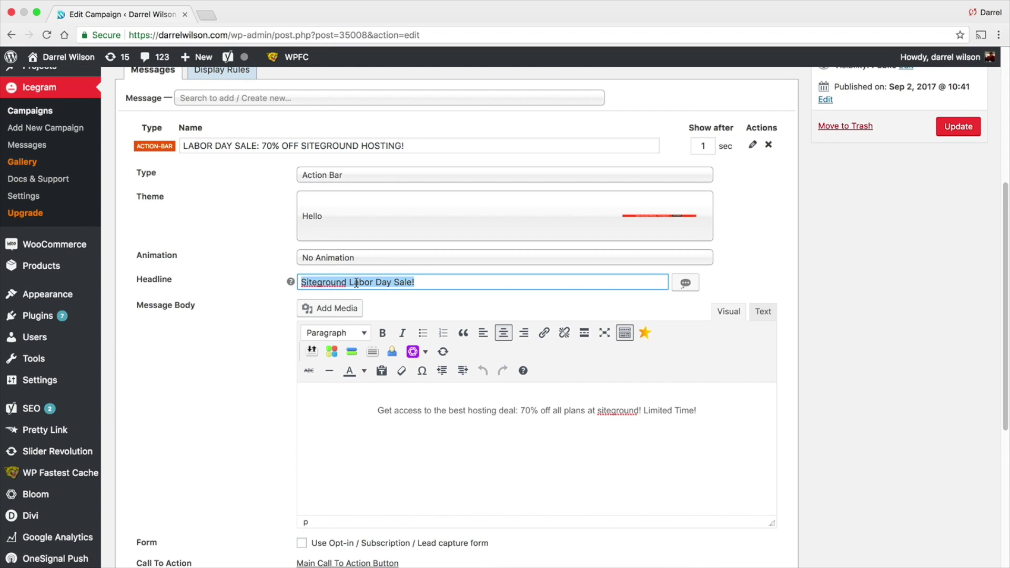
pyautogui.scroll(-1, 318, 256)
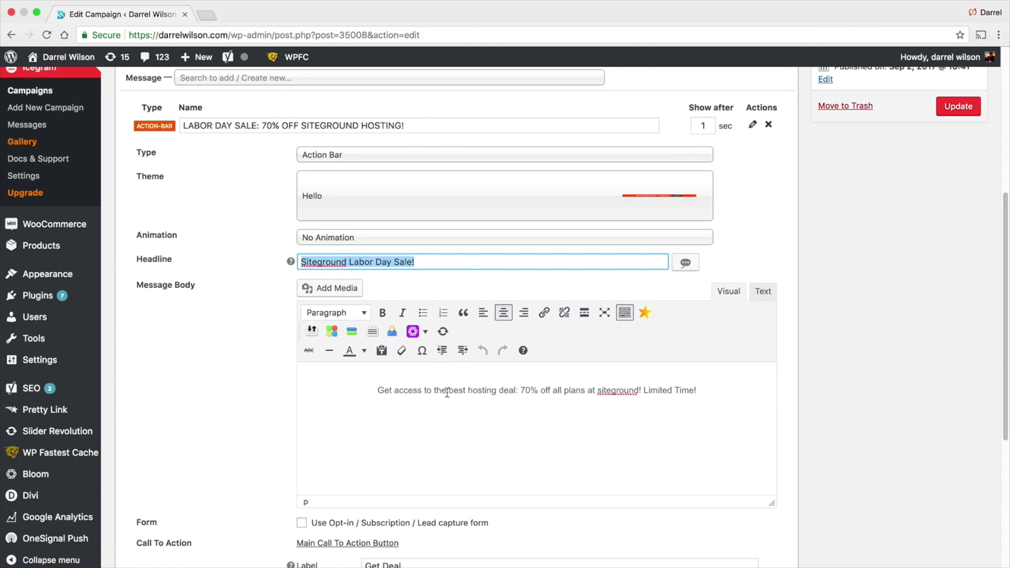
pyautogui.scroll(-6, 445, 389)
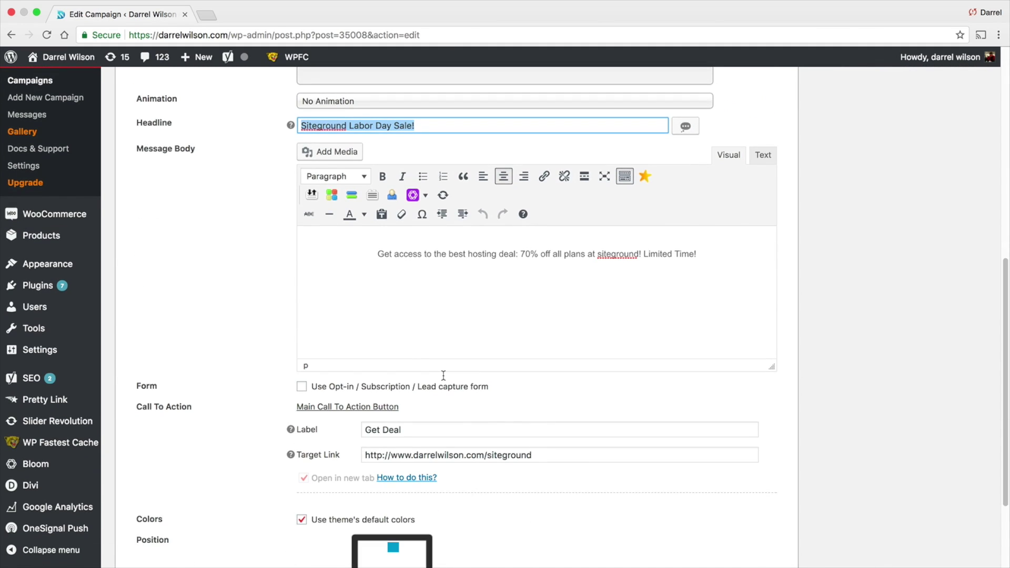
pyautogui.click(302, 387)
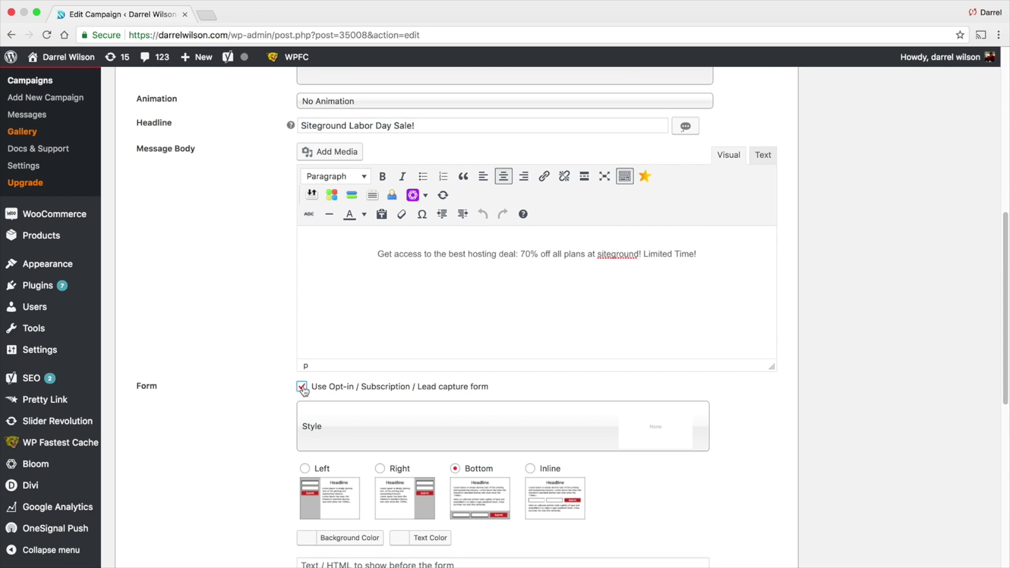
pyautogui.click(302, 389)
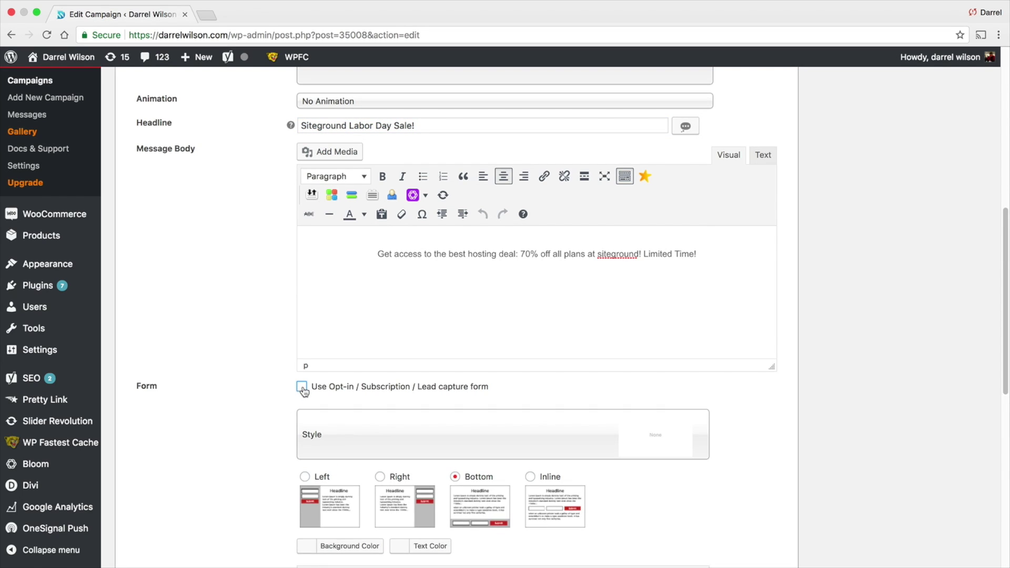
pyautogui.scroll(-1, 285, 384)
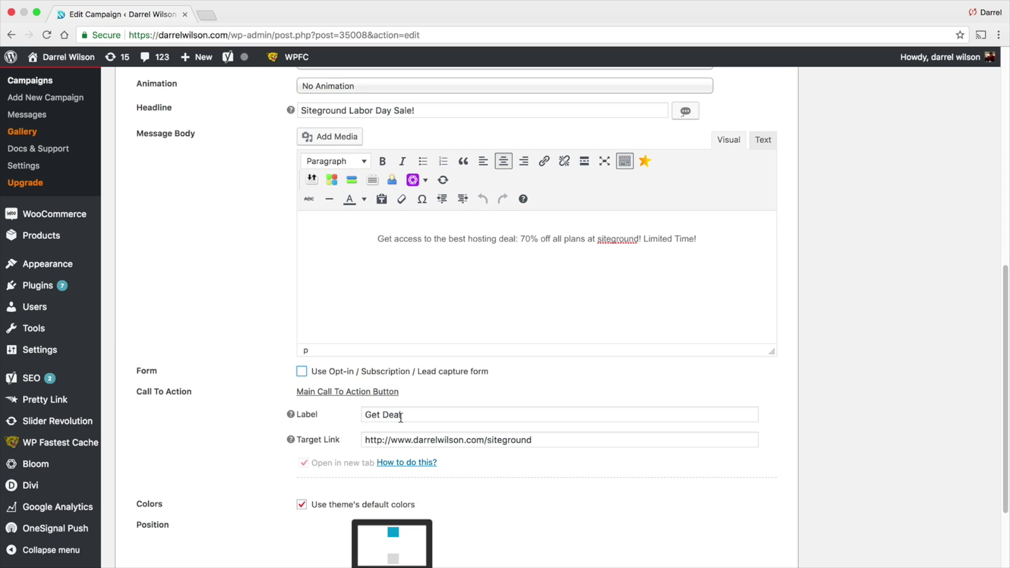
pyautogui.moveTo(404, 416); pyautogui.dragTo(359, 418)
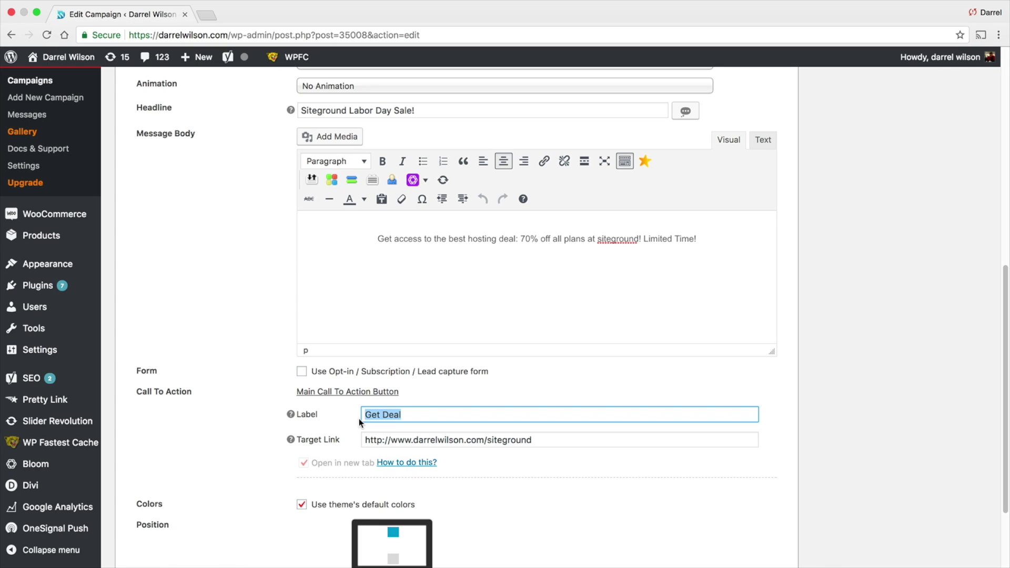
pyautogui.moveTo(364, 440); pyautogui.dragTo(483, 441)
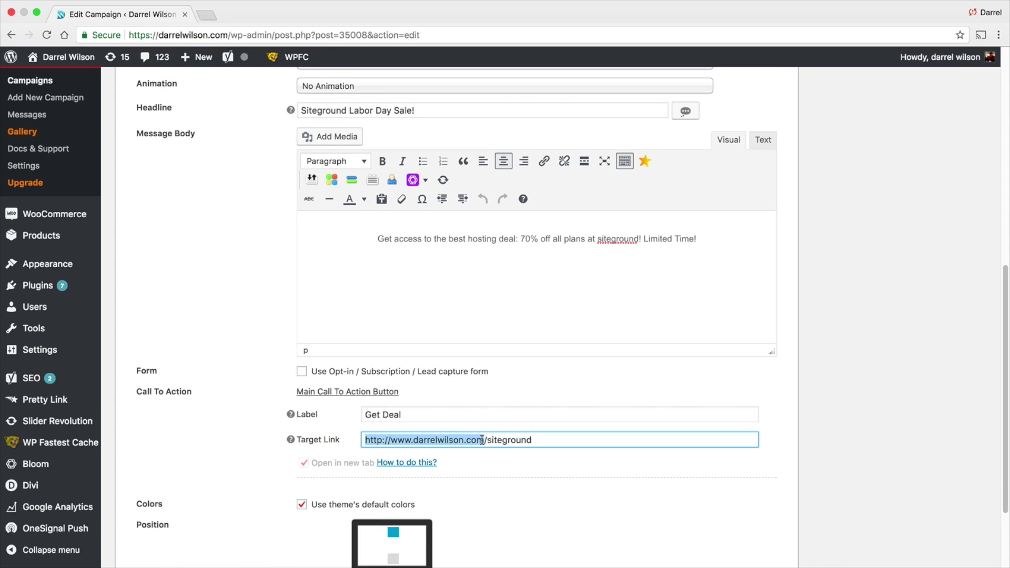
pyautogui.moveTo(532, 440); pyautogui.dragTo(390, 440)
pyautogui.scroll(-3, 315, 436)
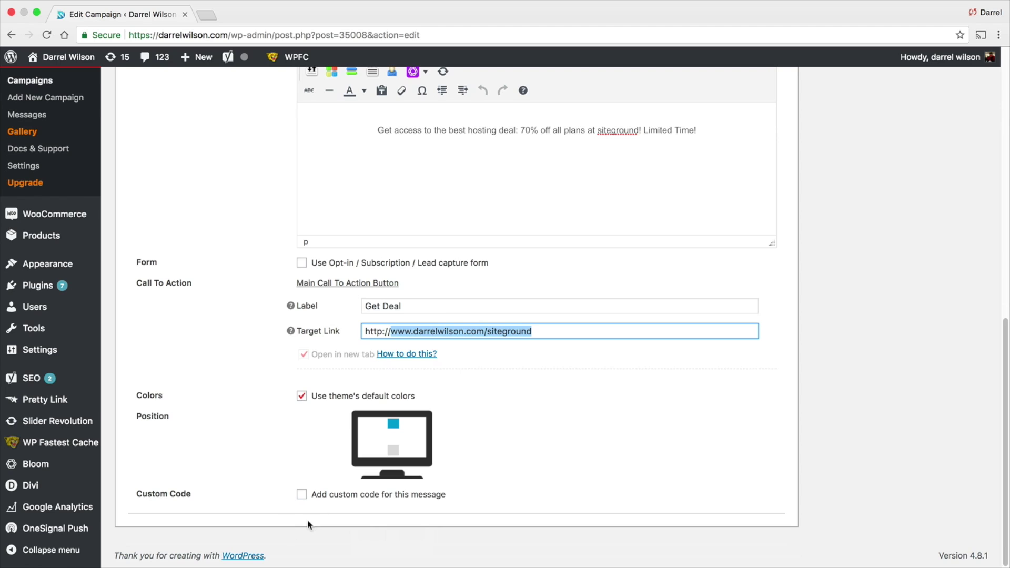
pyautogui.scroll(1, 243, 452)
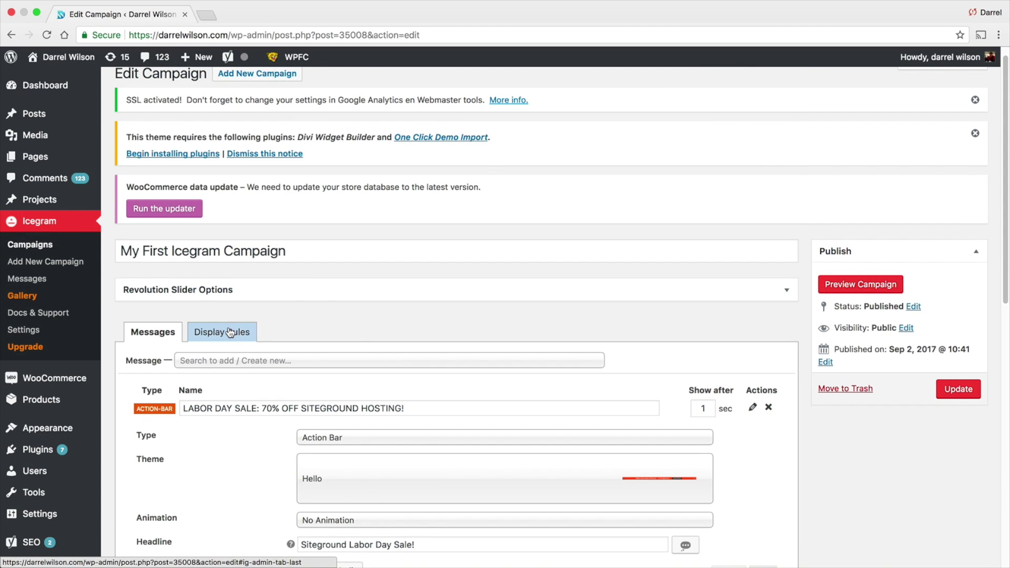
# - In Display Rules, keep Homepage and schedule the campaign from 2017-09-13 to 2017-09-30
pyautogui.click(230, 331)
pyautogui.scroll(-2, 239, 347)
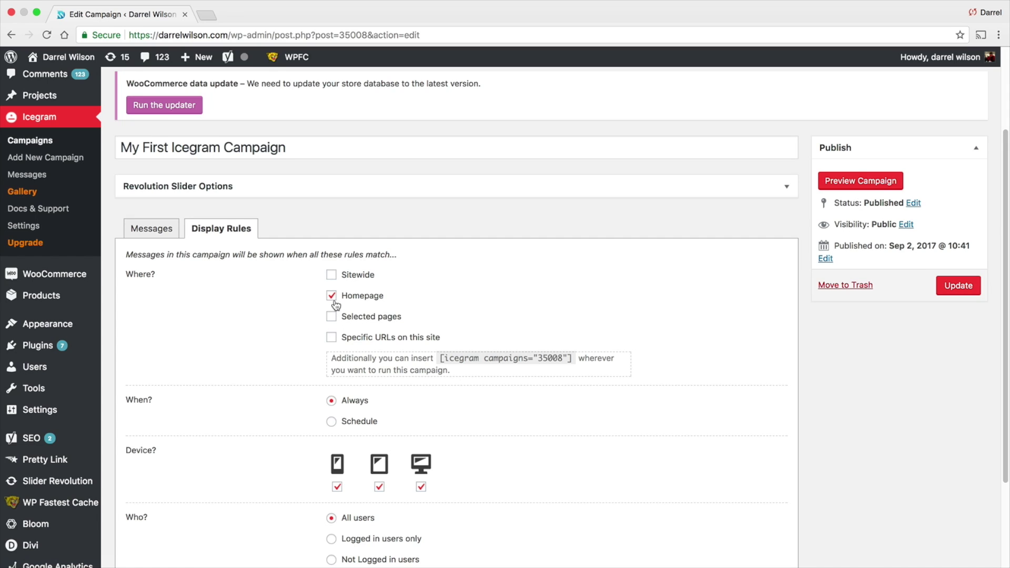
pyautogui.scroll(-1, 337, 357)
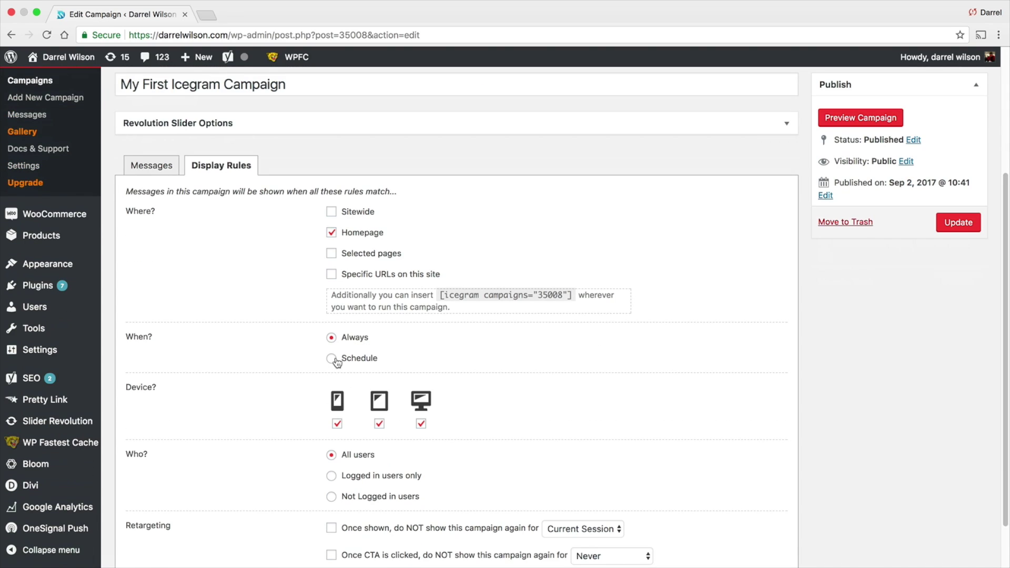
pyautogui.click(332, 359)
pyautogui.click(432, 360)
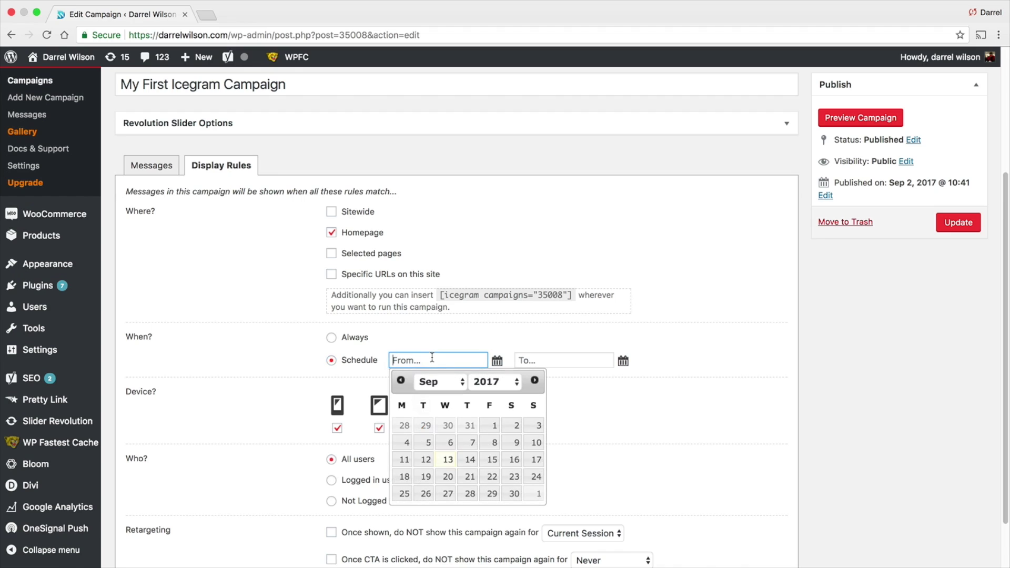
pyautogui.click(447, 459)
pyautogui.click(557, 360)
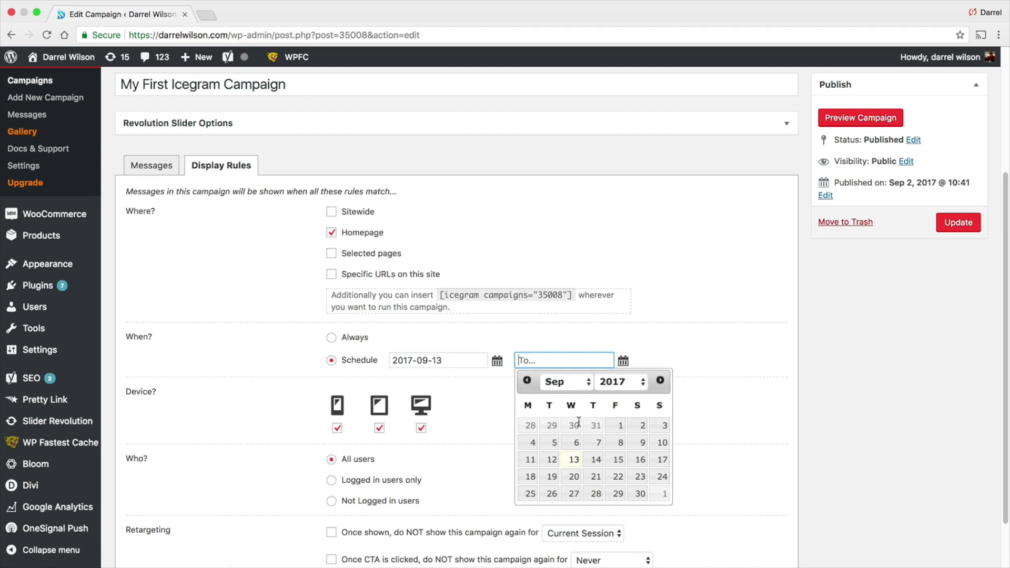
pyautogui.click(639, 493)
pyautogui.scroll(-1, 839, 401)
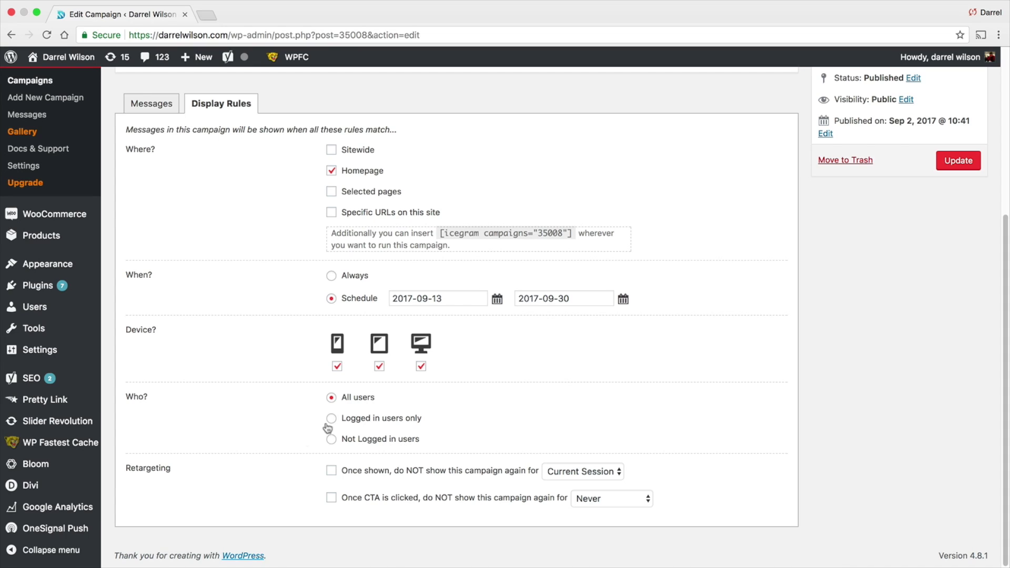
# - Try the after-click hiding periods, then untick that rule and Update the campaign
pyautogui.click(331, 497)
pyautogui.click(636, 498)
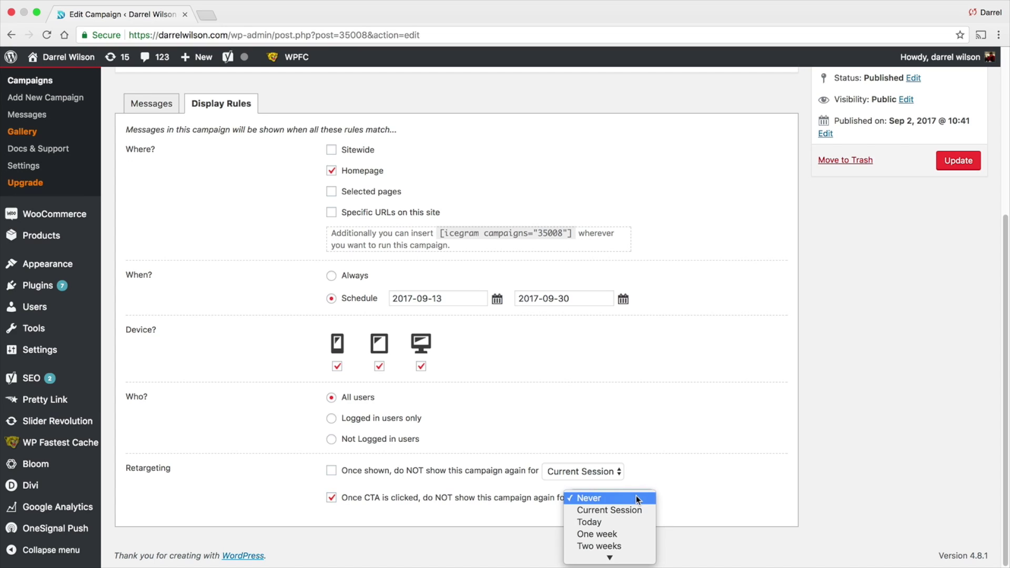
pyautogui.click(637, 529)
pyautogui.click(633, 499)
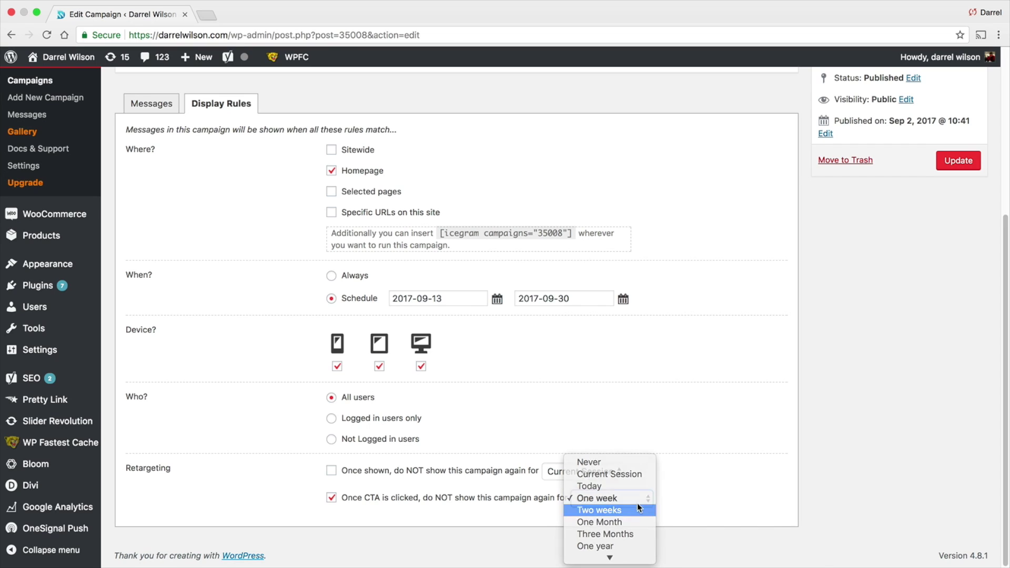
pyautogui.click(638, 508)
pyautogui.click(632, 500)
pyautogui.click(636, 451)
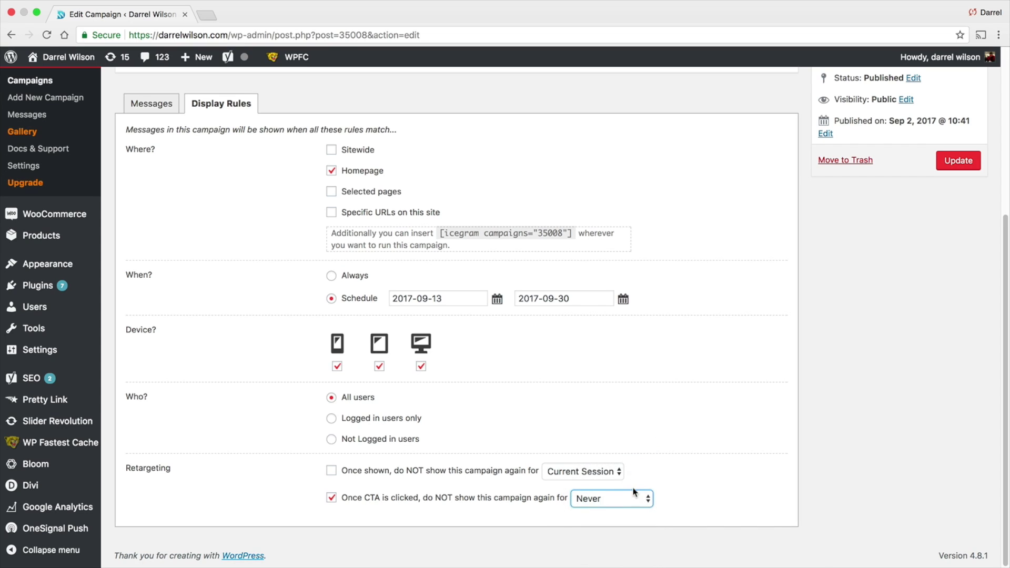
pyautogui.click(634, 493)
pyautogui.click(634, 508)
pyautogui.click(331, 498)
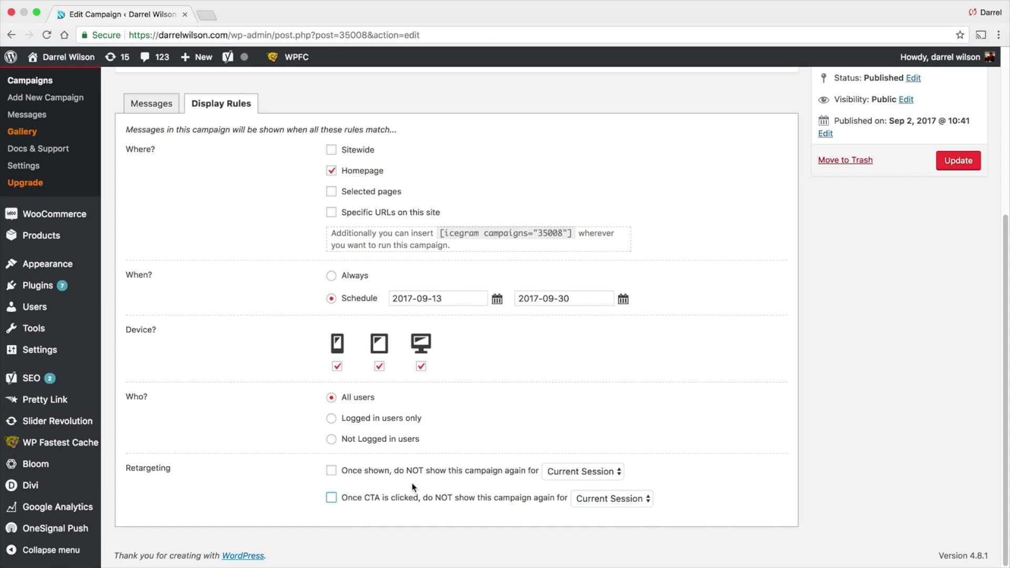
pyautogui.click(945, 168)
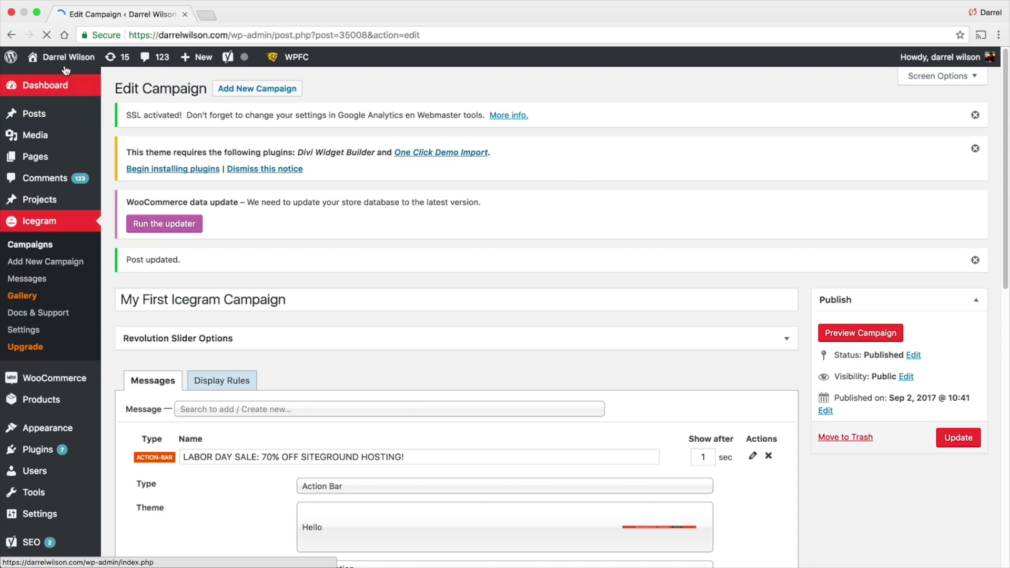
# - Visit the live homepage and select part of the Labor Day sale bar message
pyautogui.moveTo(60, 59)
pyautogui.click(62, 82)
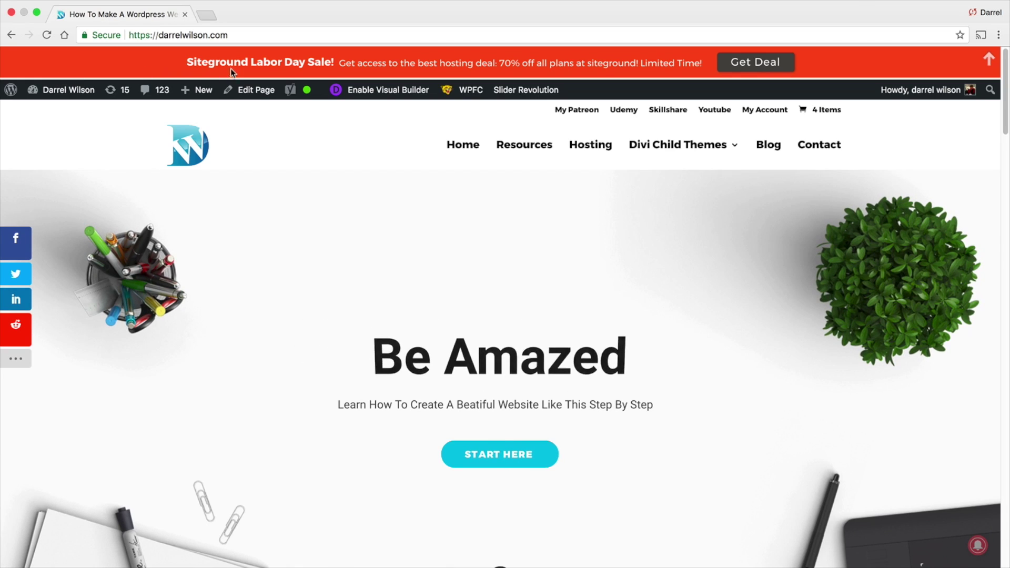
pyautogui.moveTo(356, 60); pyautogui.dragTo(555, 62)
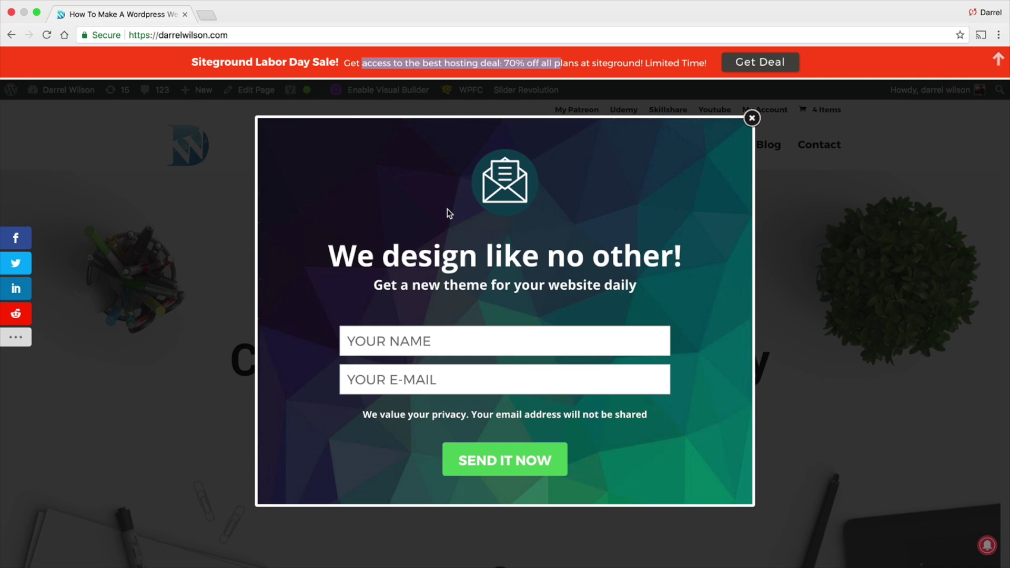
# - Close the 'We design like no other!' email signup popup
pyautogui.click(752, 118)
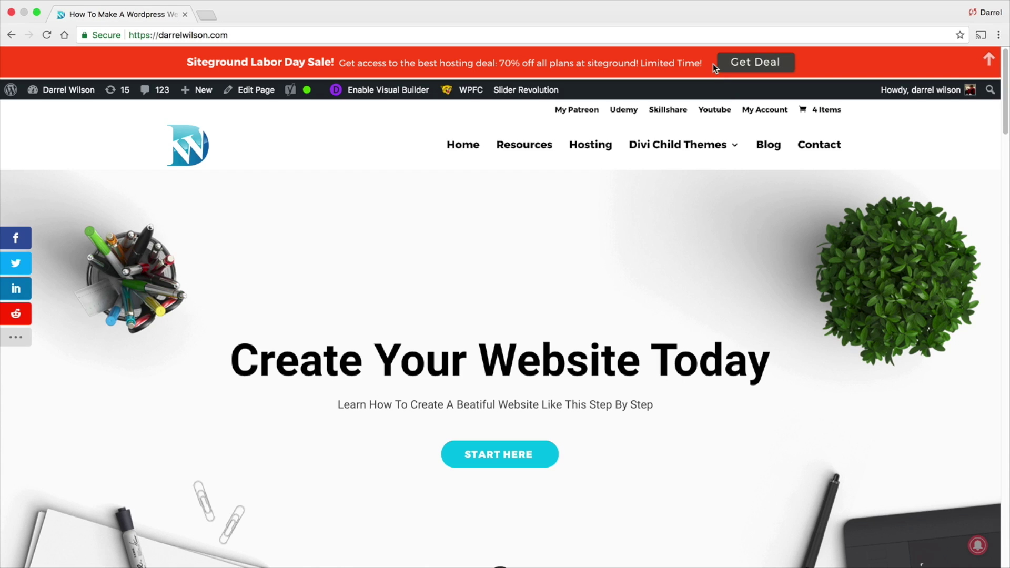